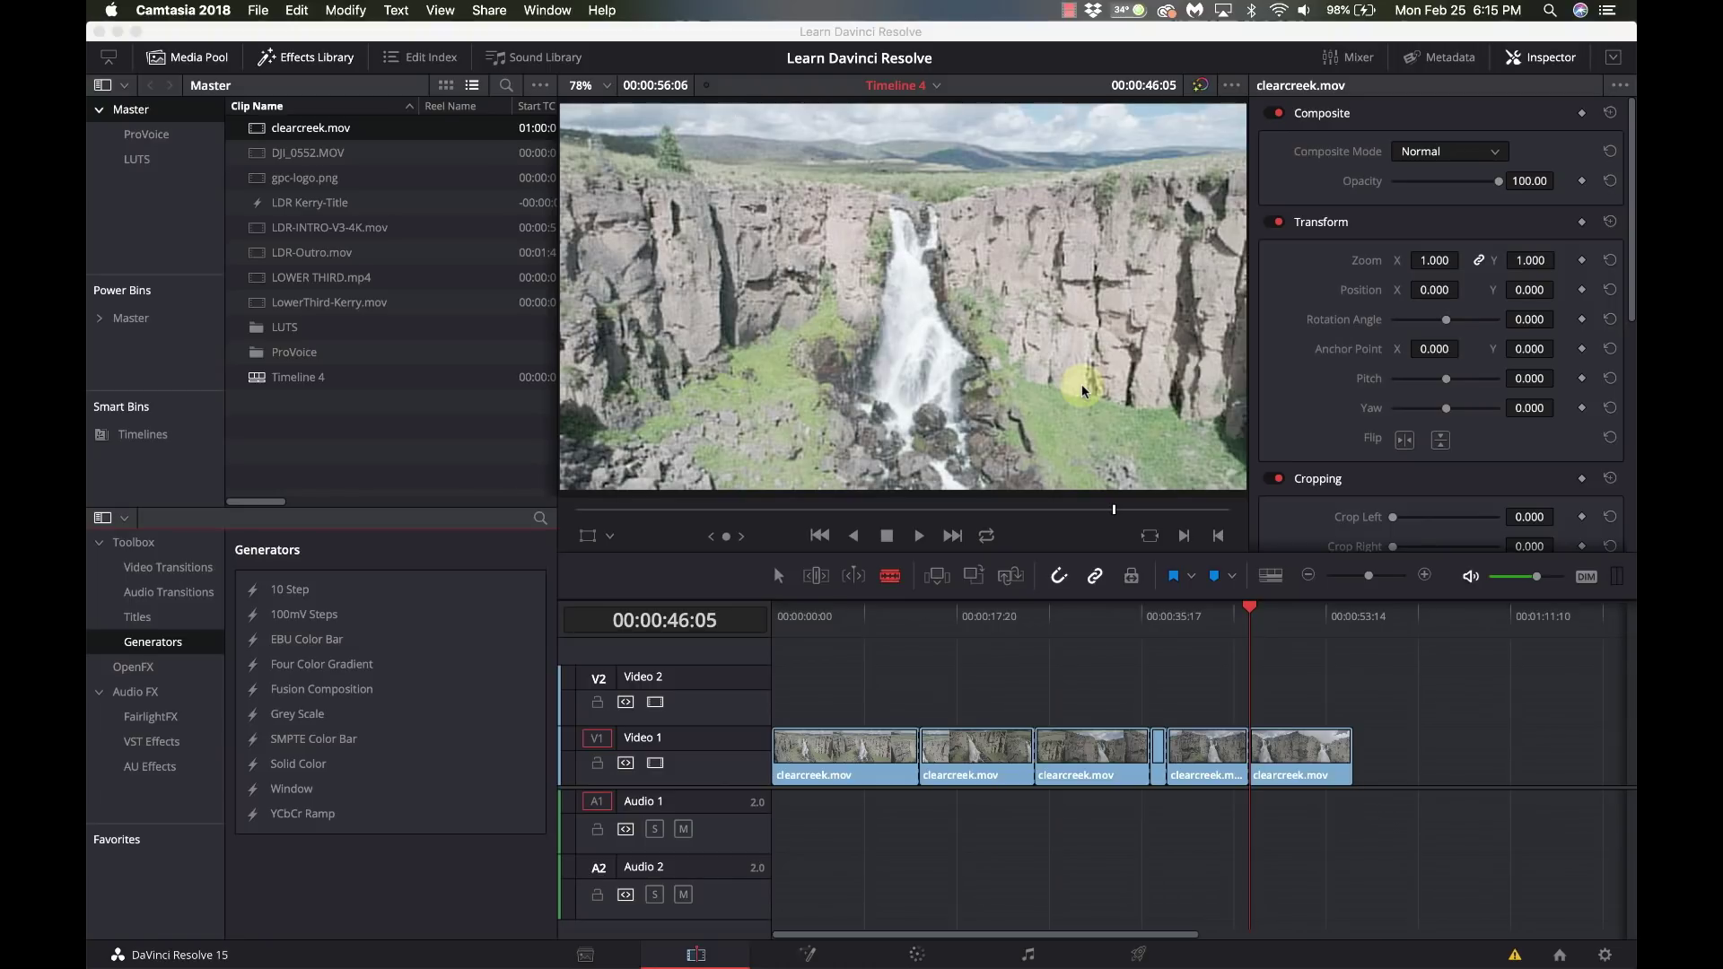
# Step: Bring DaVinci Resolve to the front and close the view options without changing anything
pyautogui.click(539, 10)
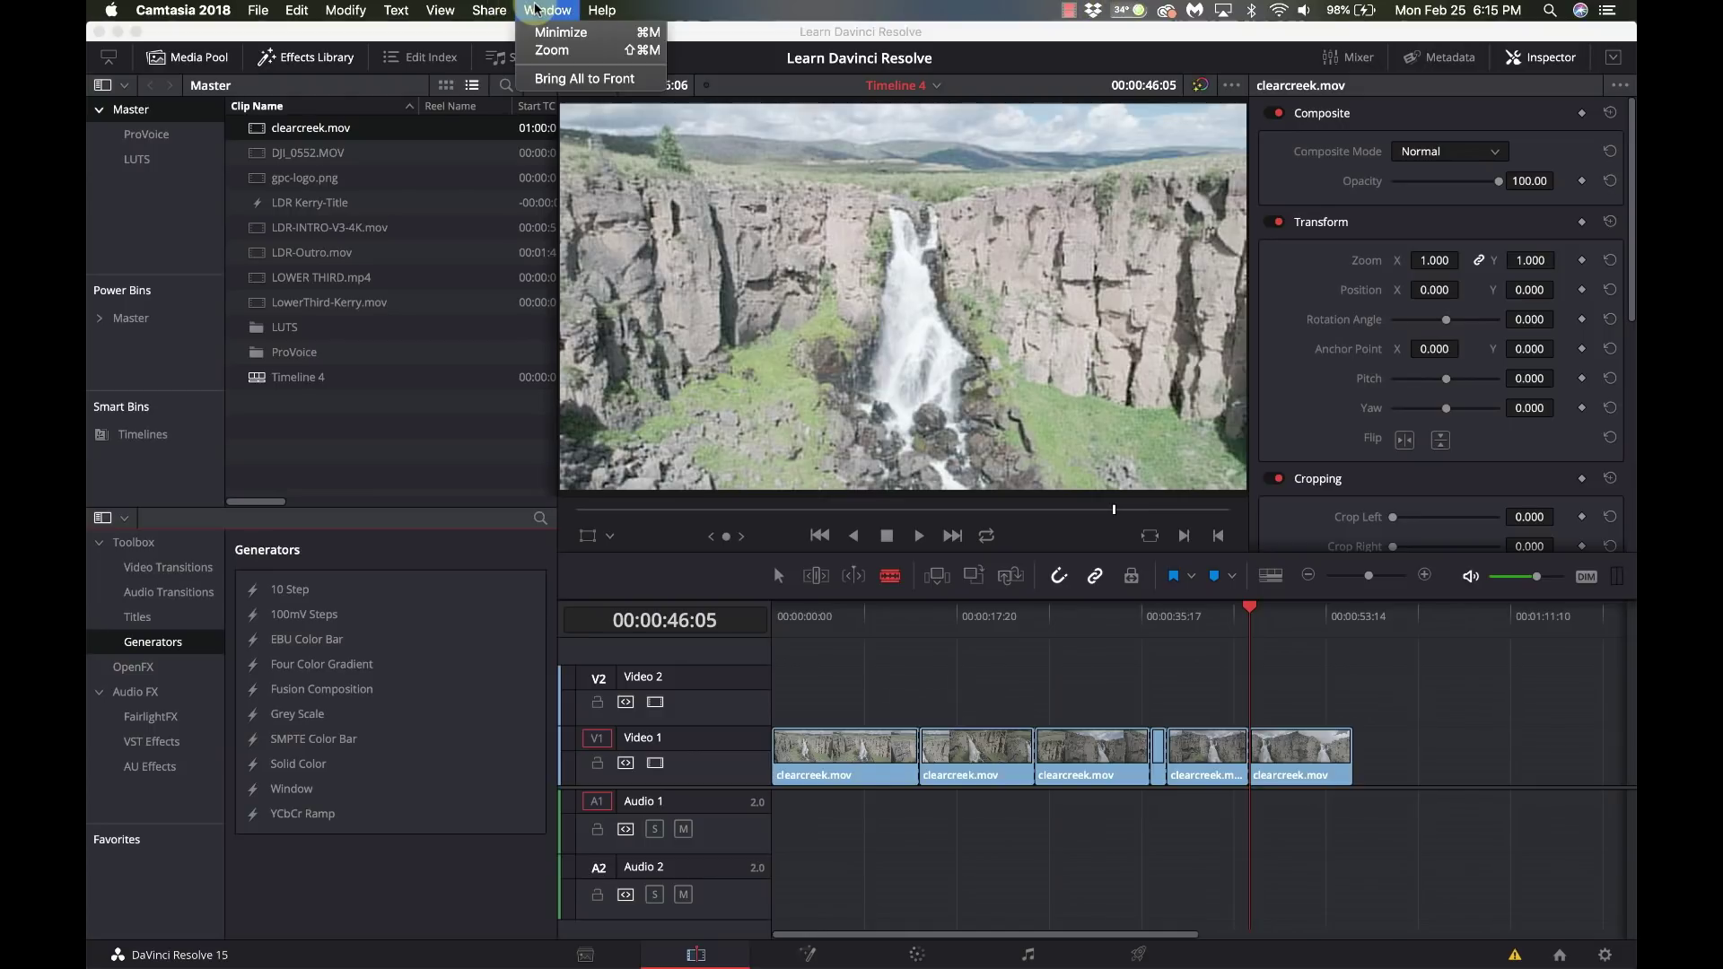
pyautogui.moveTo(433, 7)
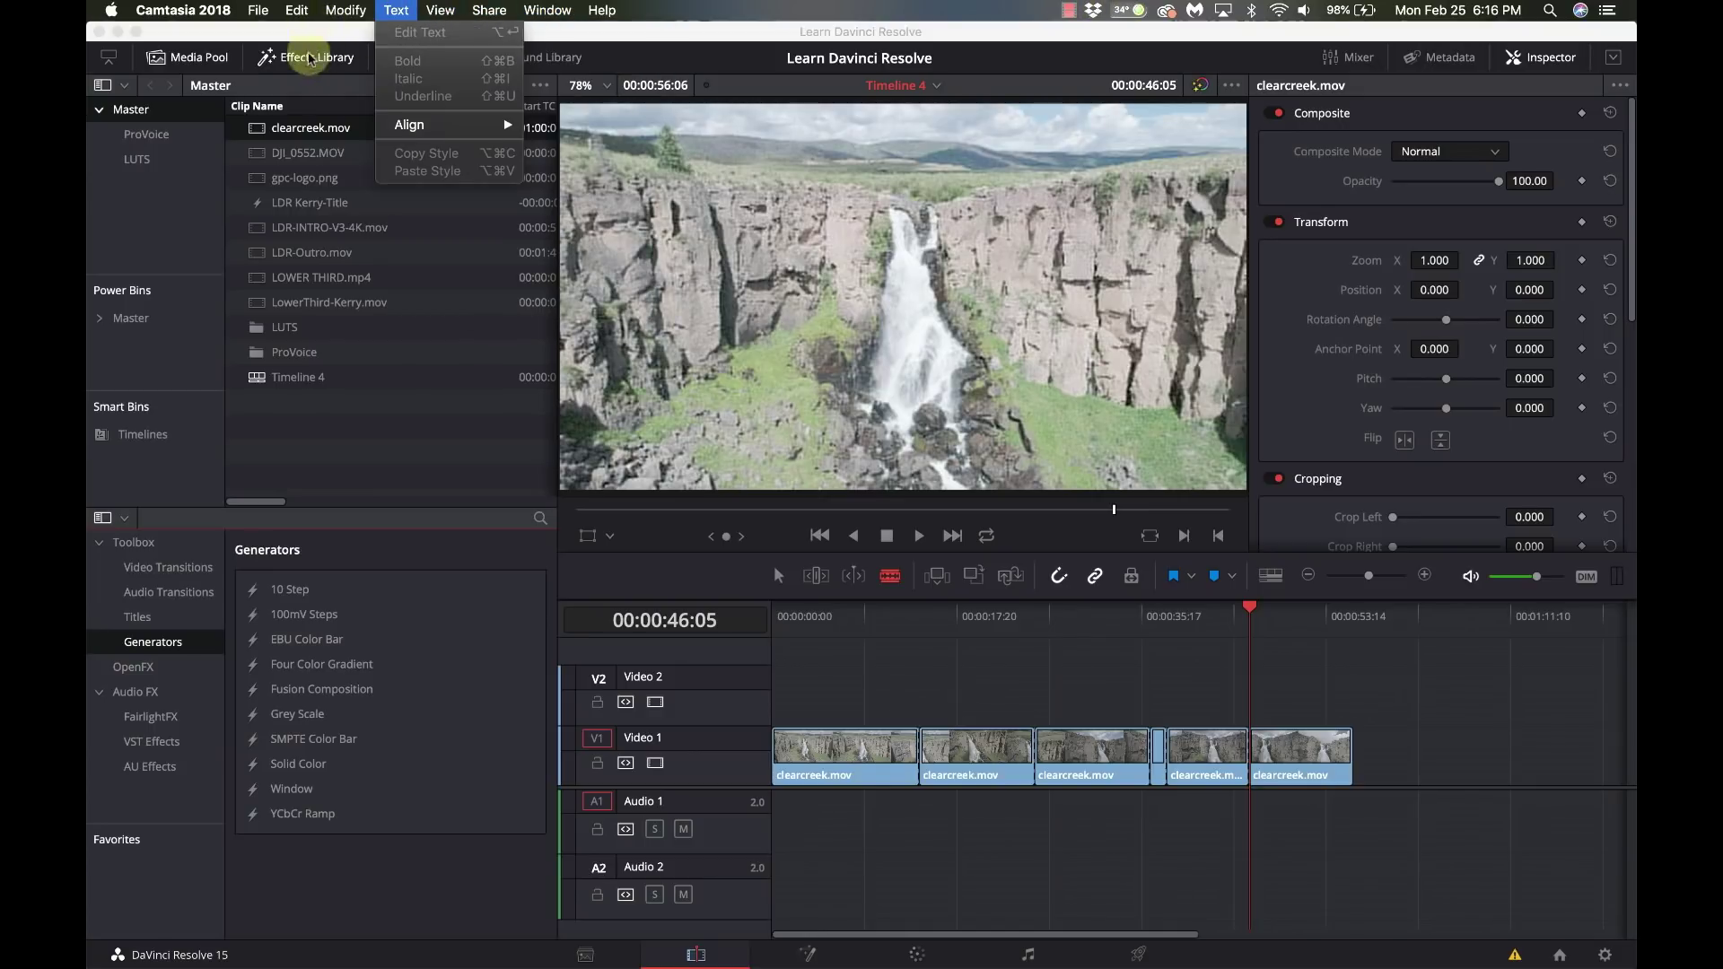
pyautogui.click(321, 34)
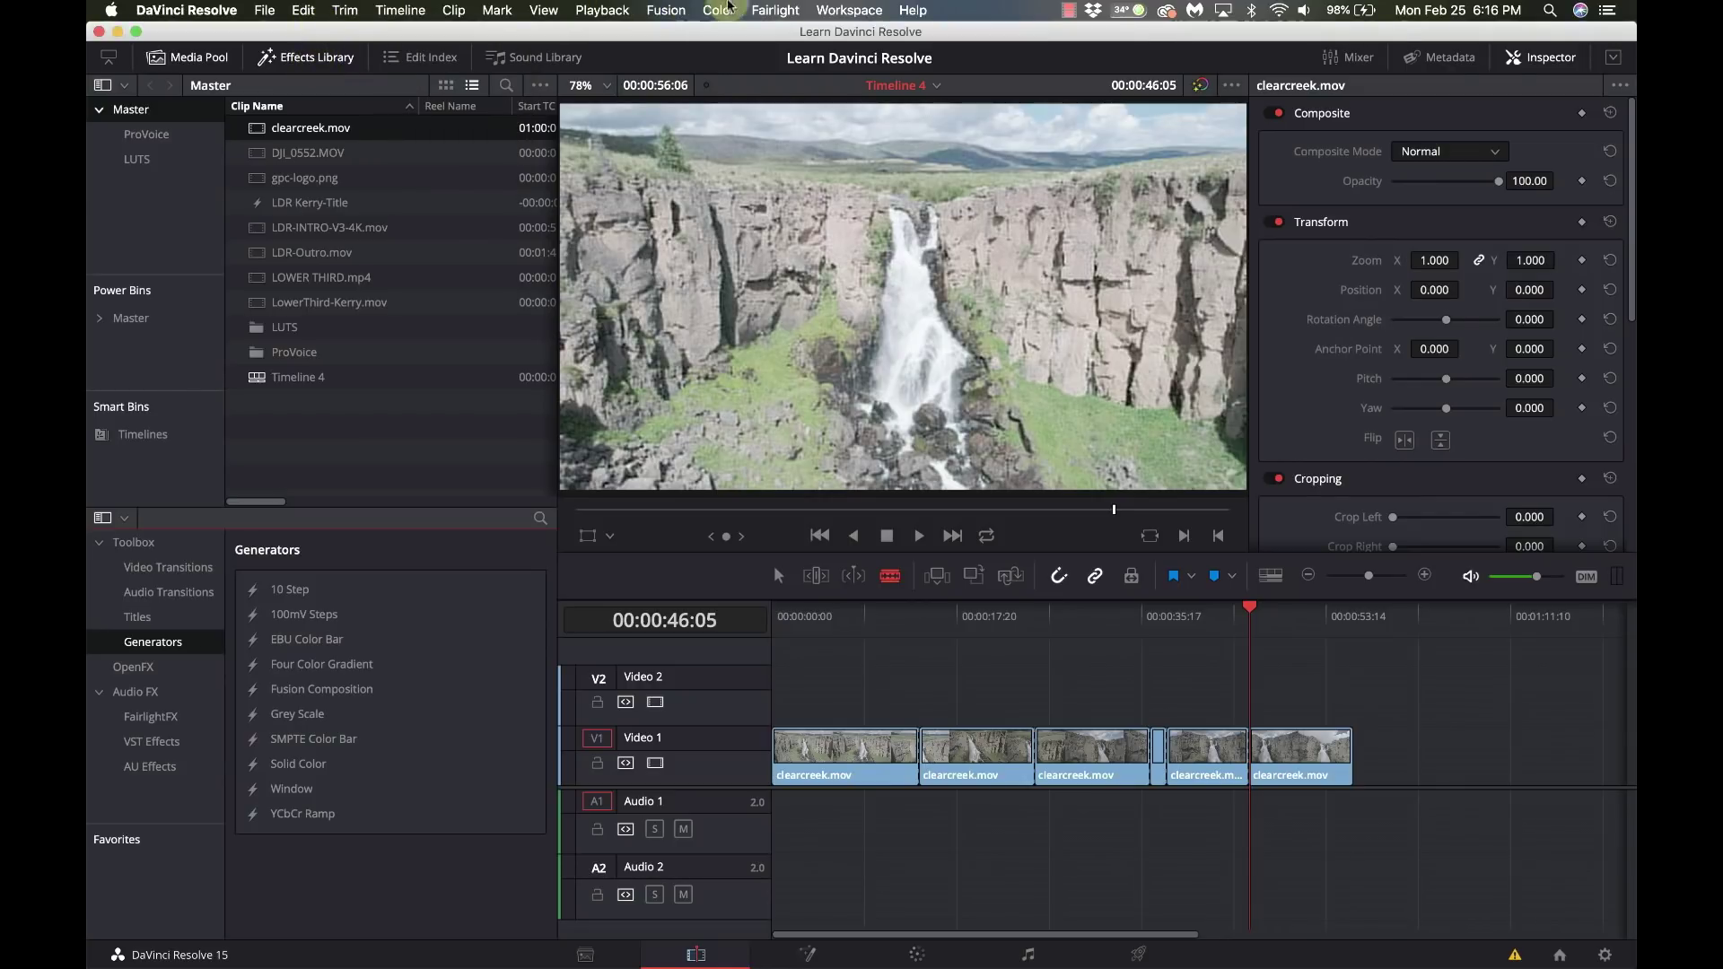
pyautogui.click(543, 10)
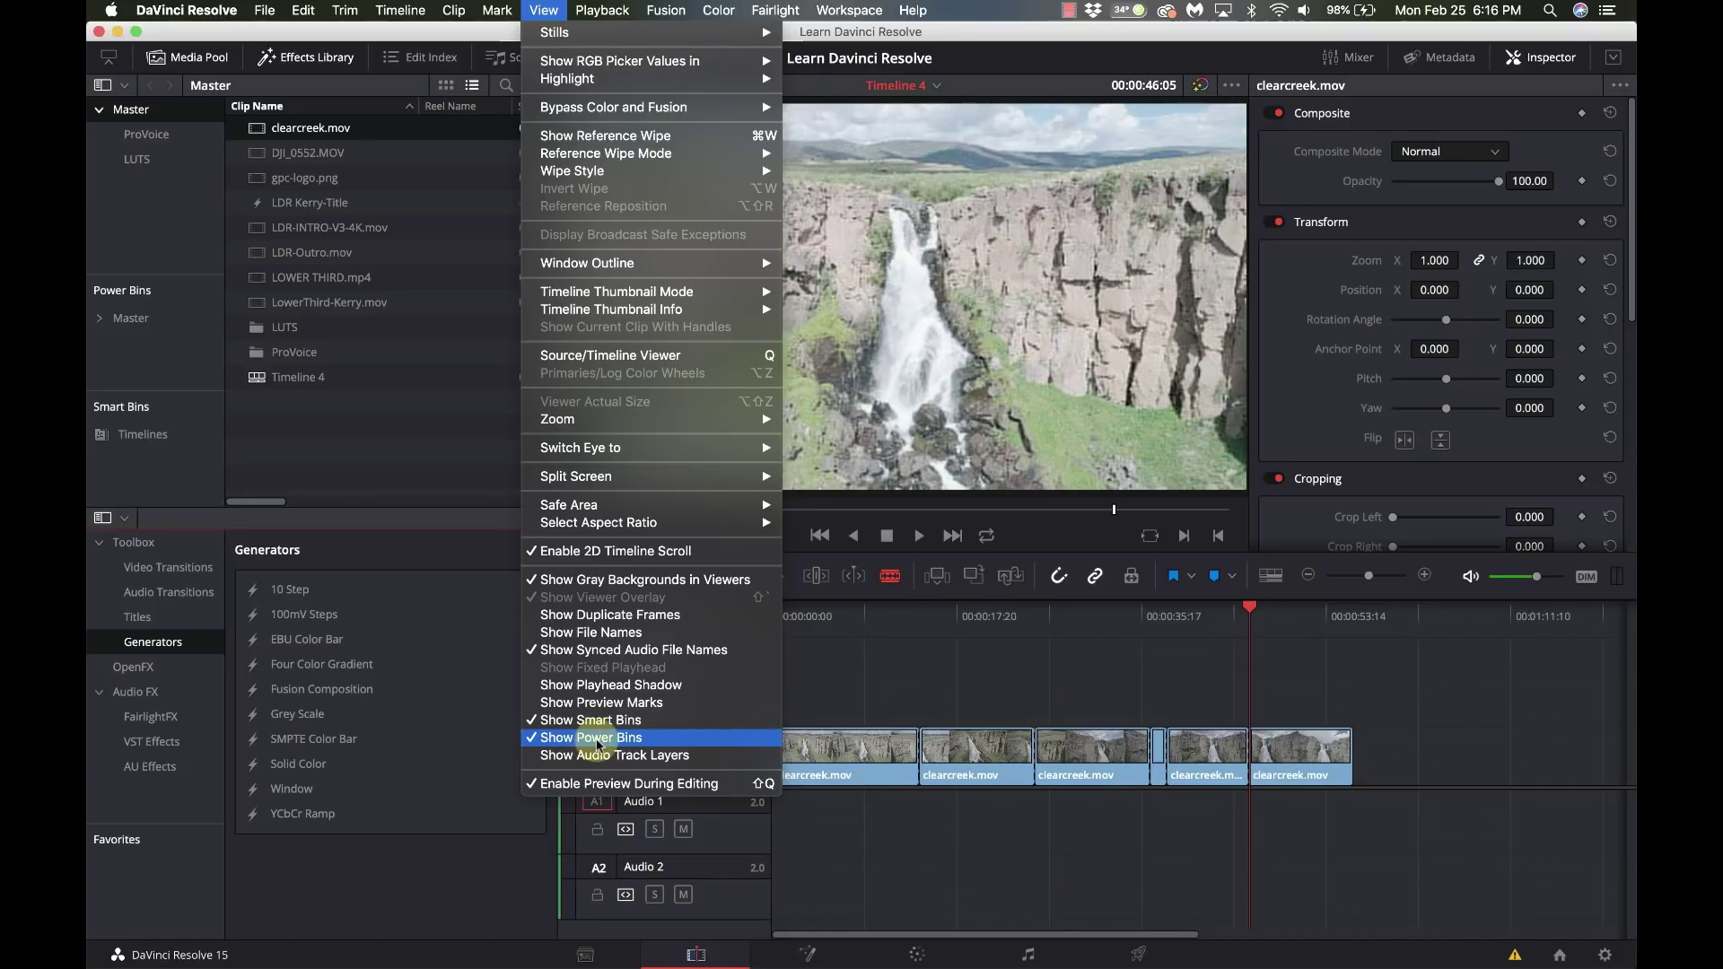
pyautogui.click(386, 523)
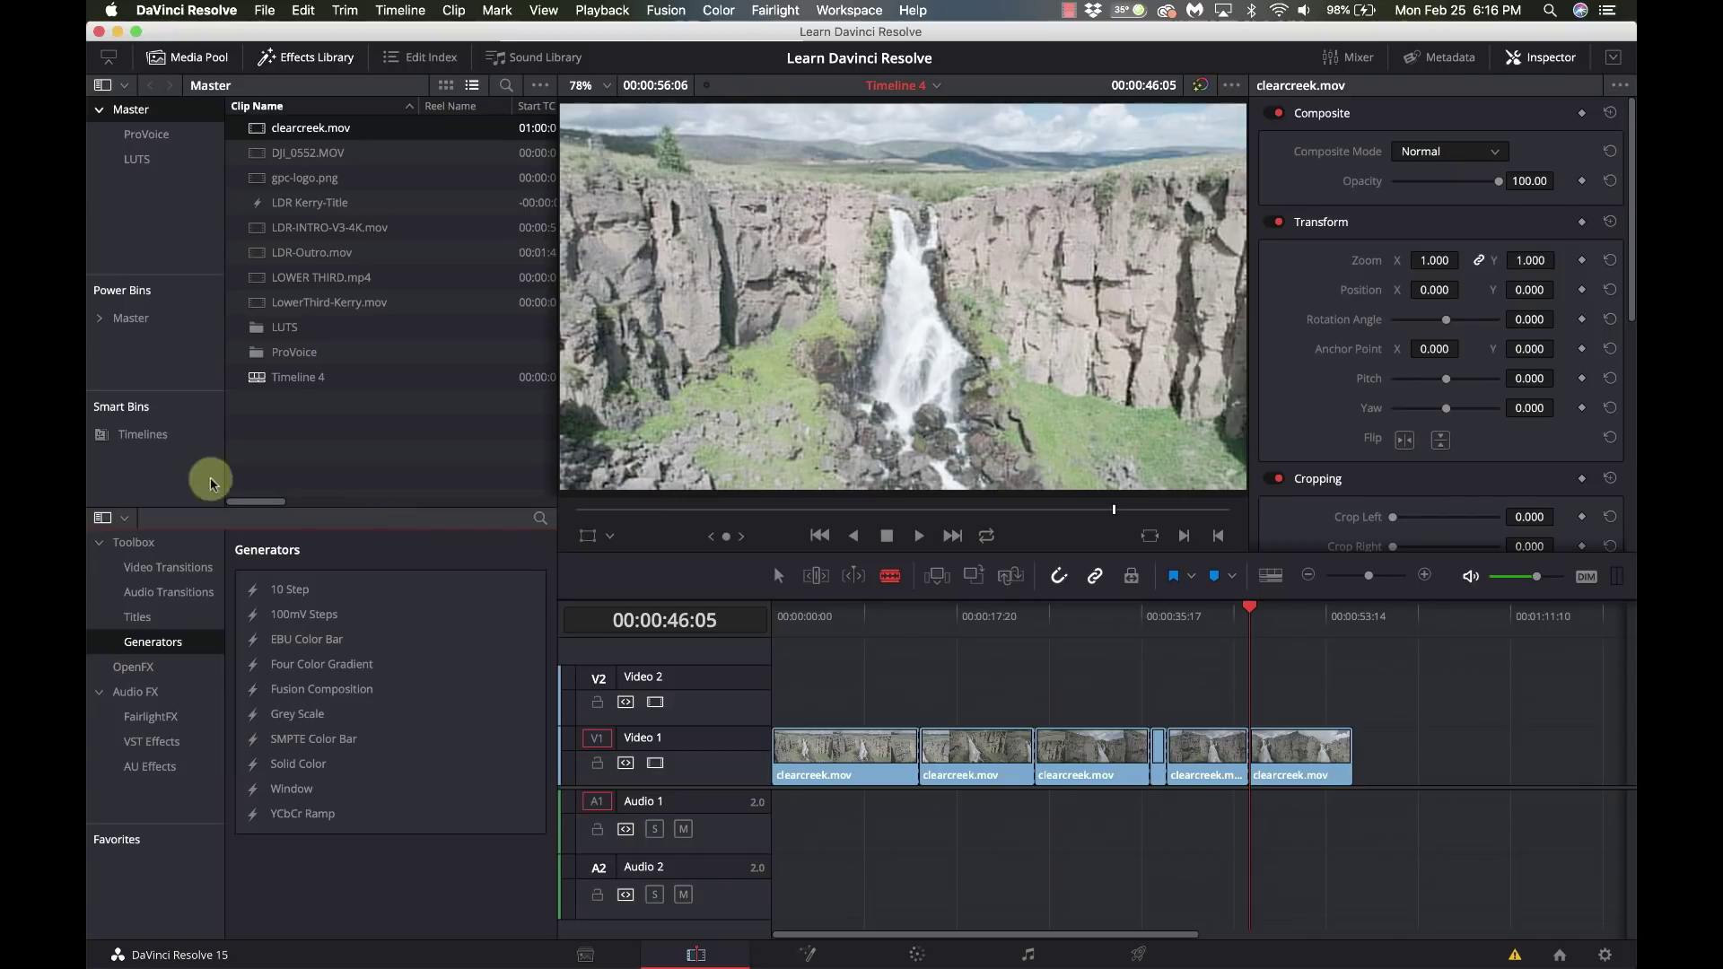
# Step: Show the Master Power Bin clips and select C0033.MP4 and Detour_Sting.mp3
pyautogui.click(117, 310)
pyautogui.click(123, 320)
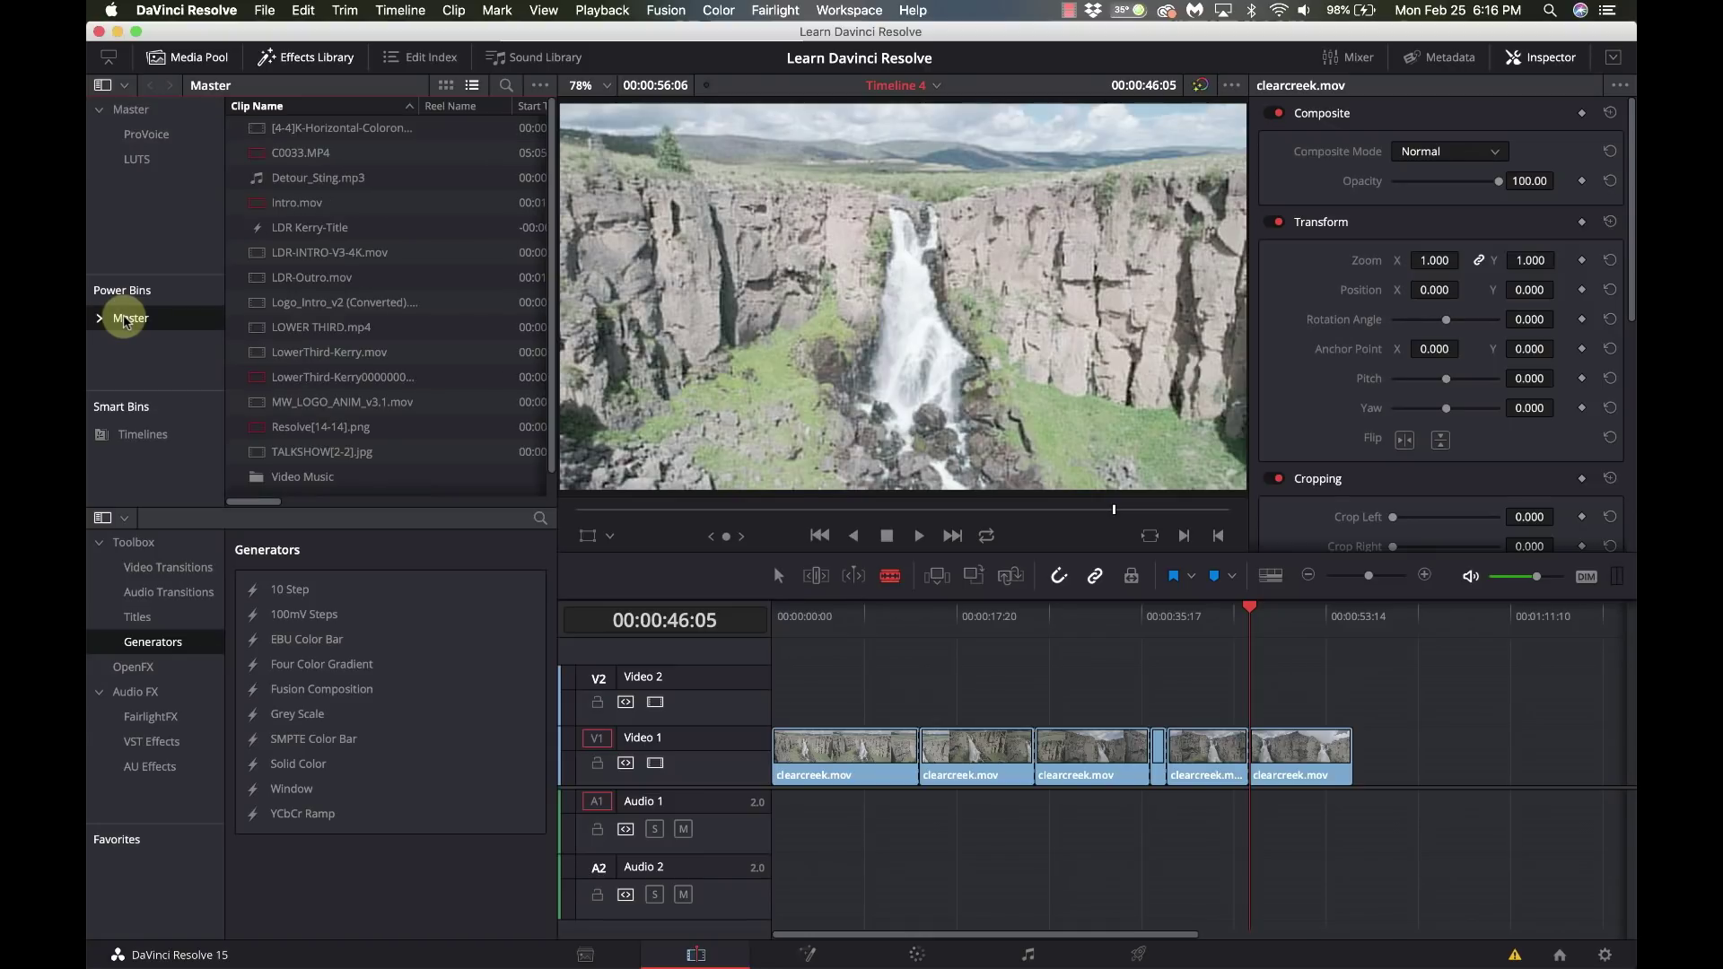
pyautogui.click(268, 165)
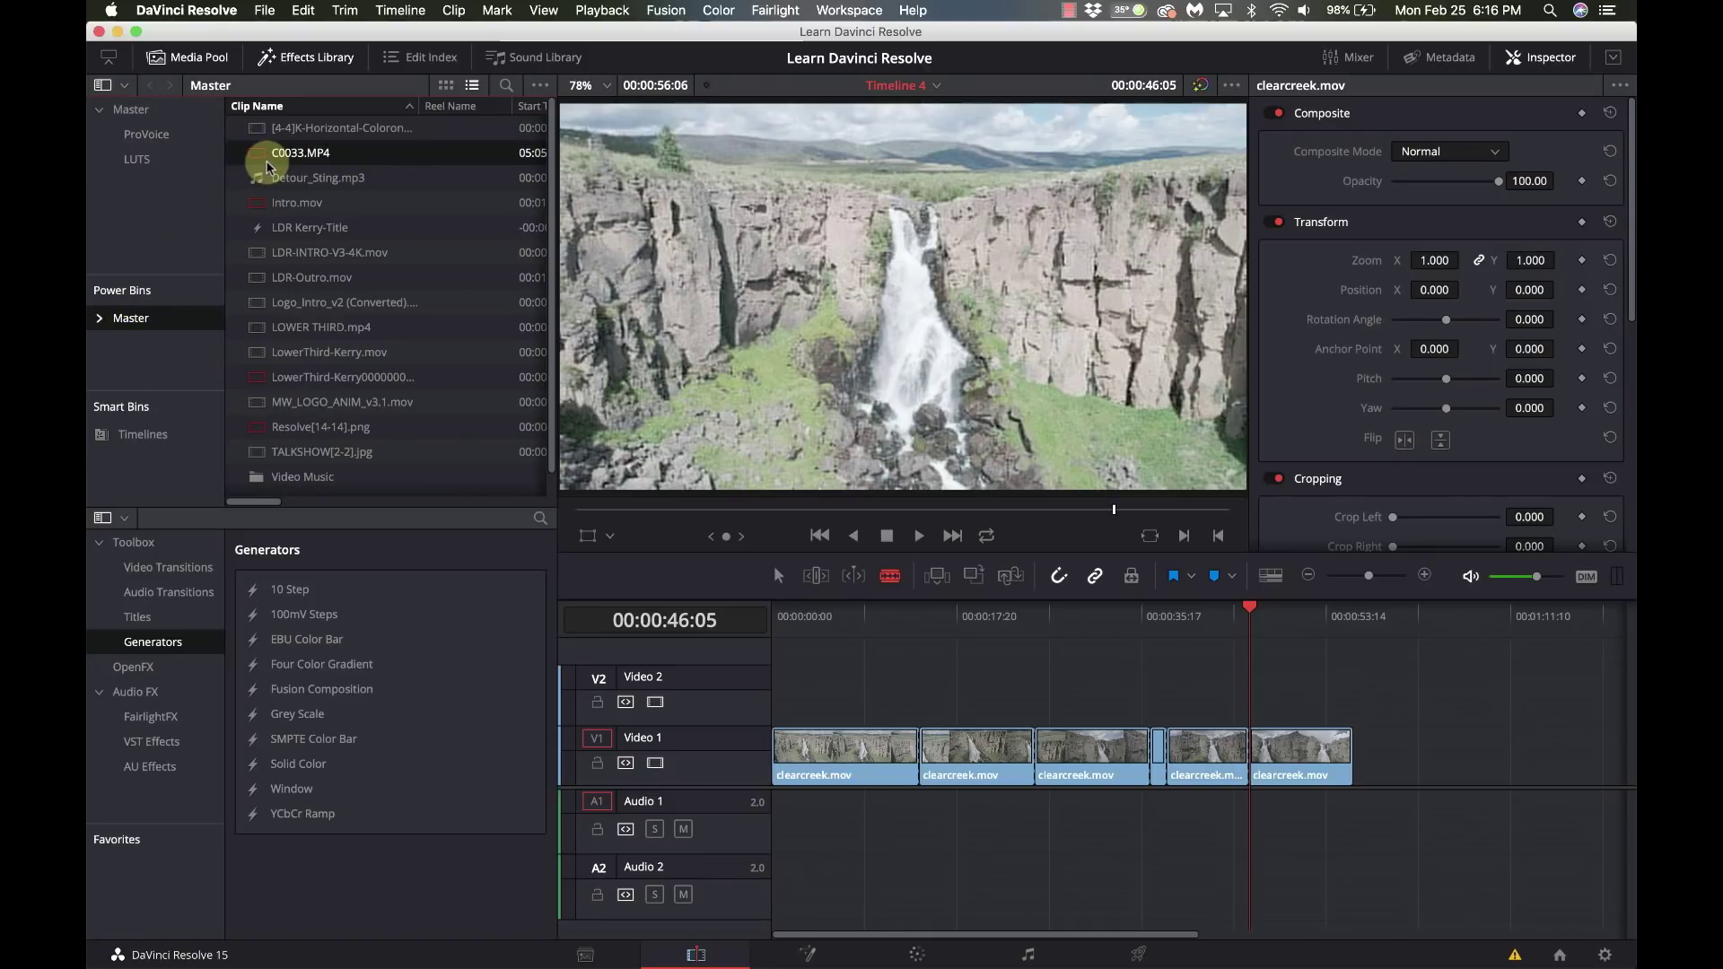
pyautogui.click(329, 182)
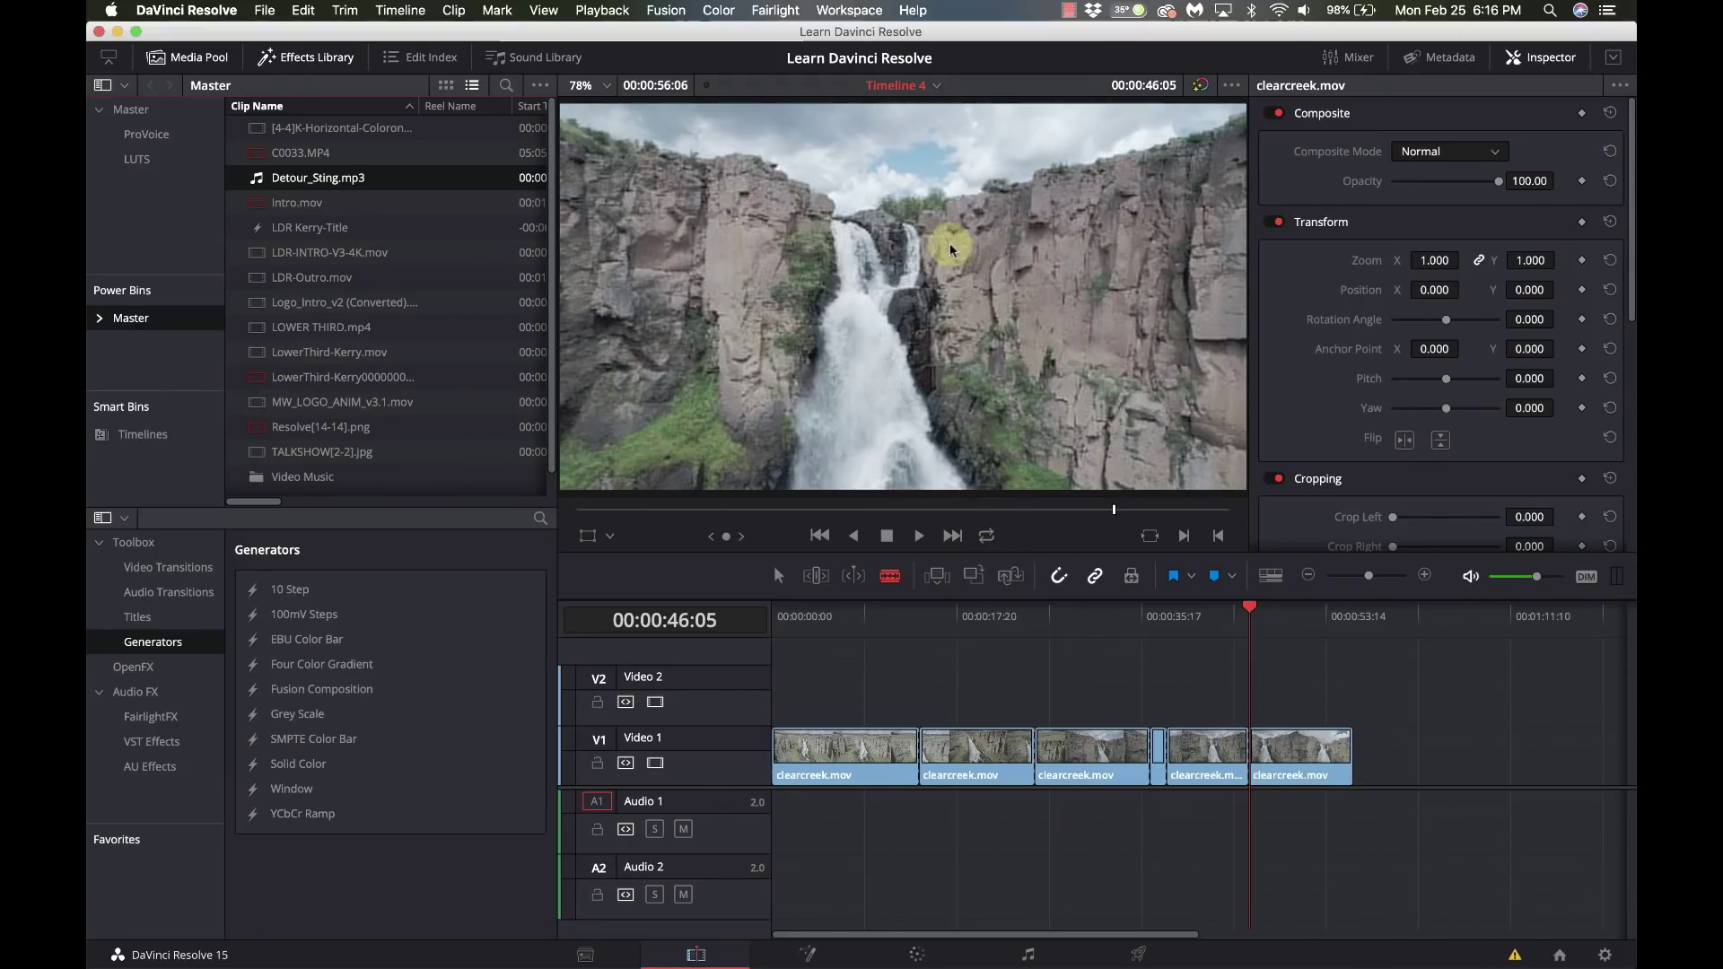
# Step: Open the LaTuna project and show its Master Power Bin's shared clips
pyautogui.click(1559, 957)
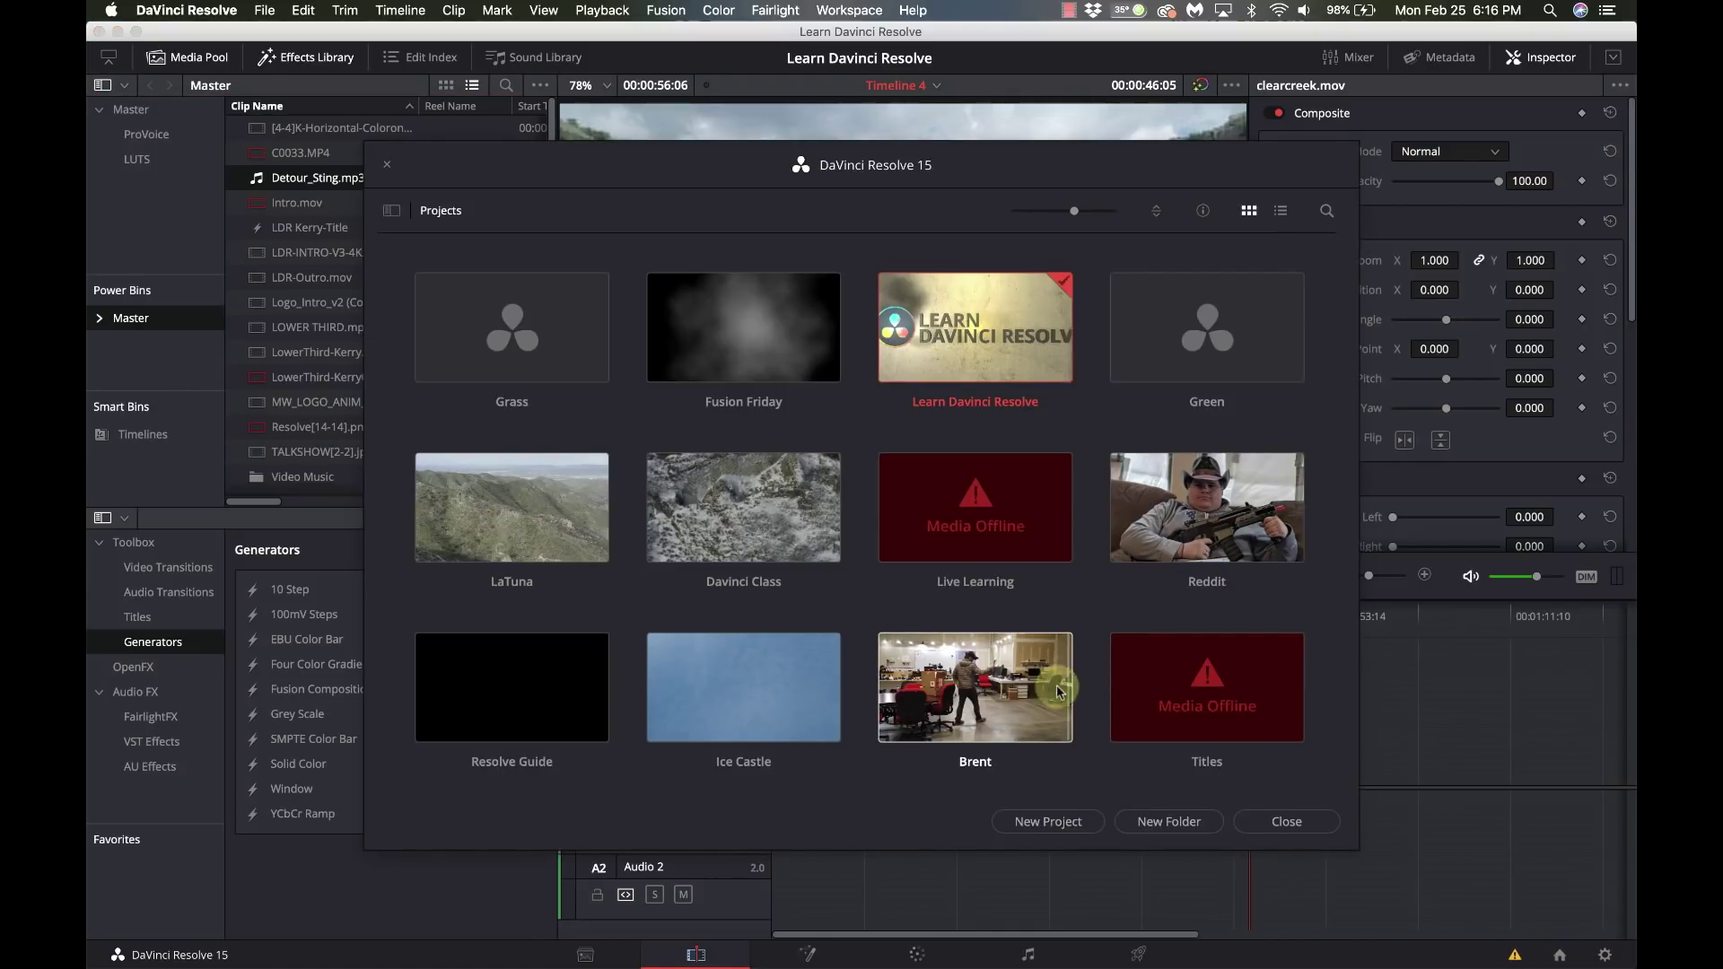
pyautogui.click(534, 536)
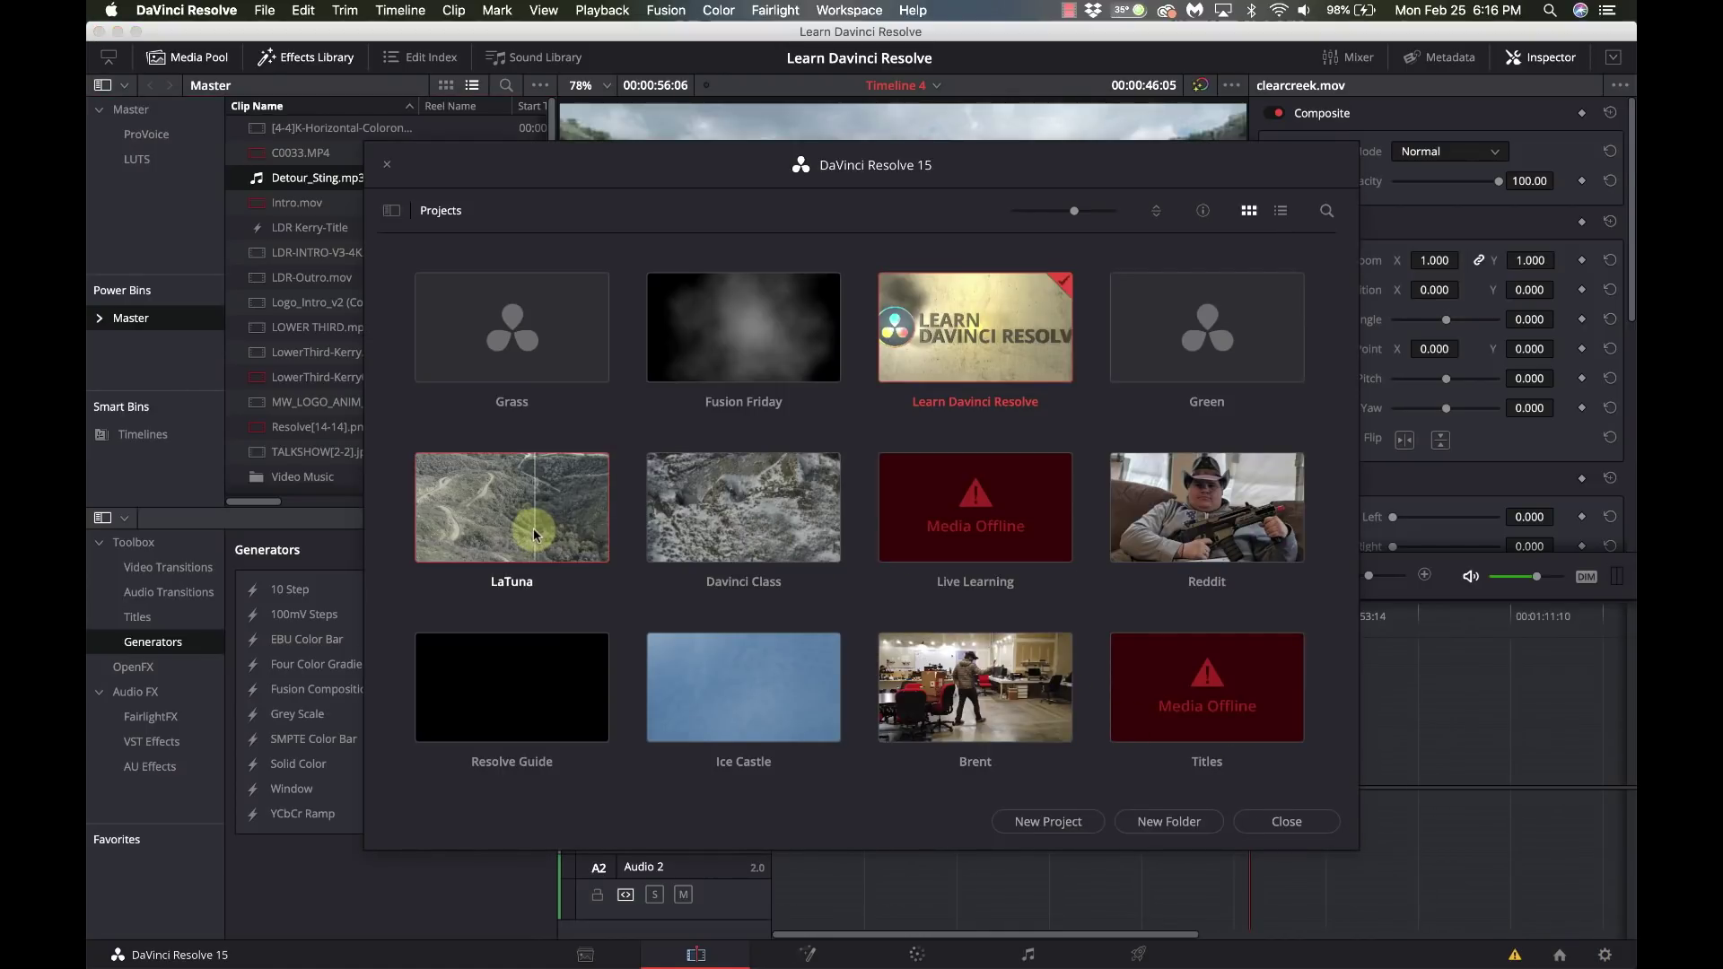
pyautogui.doubleClick(534, 536)
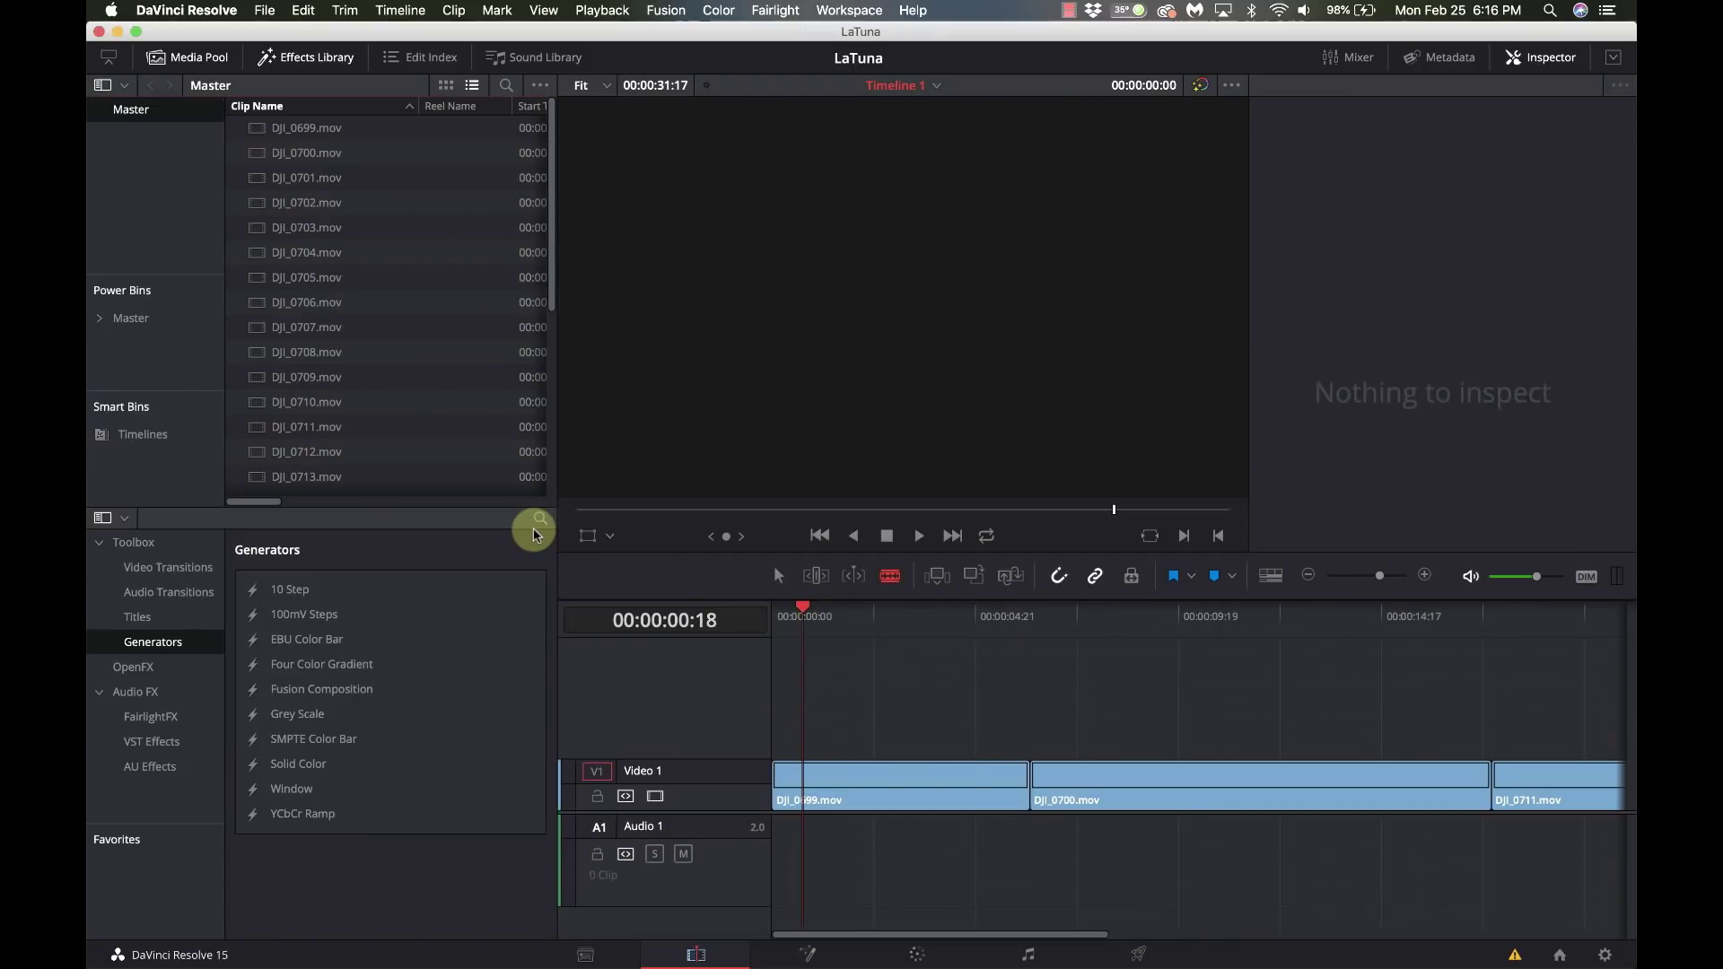
pyautogui.click(133, 319)
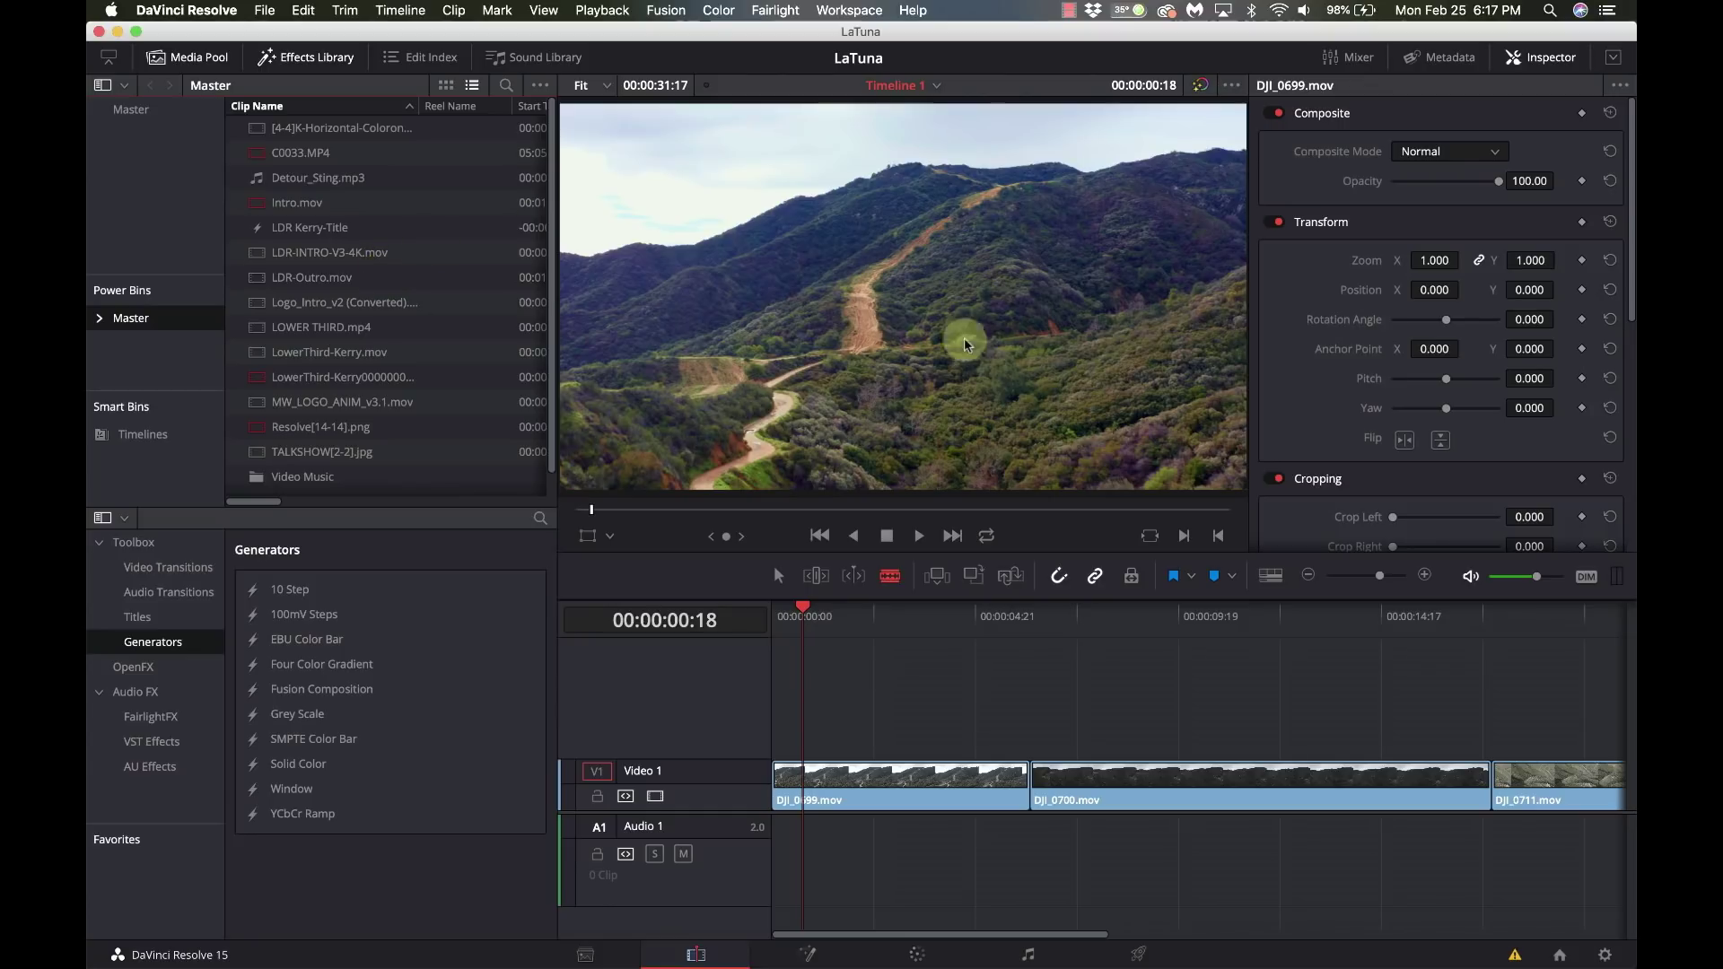
# Step: Reopen the Learn Davinci Resolve project from the project list
pyautogui.click(1560, 956)
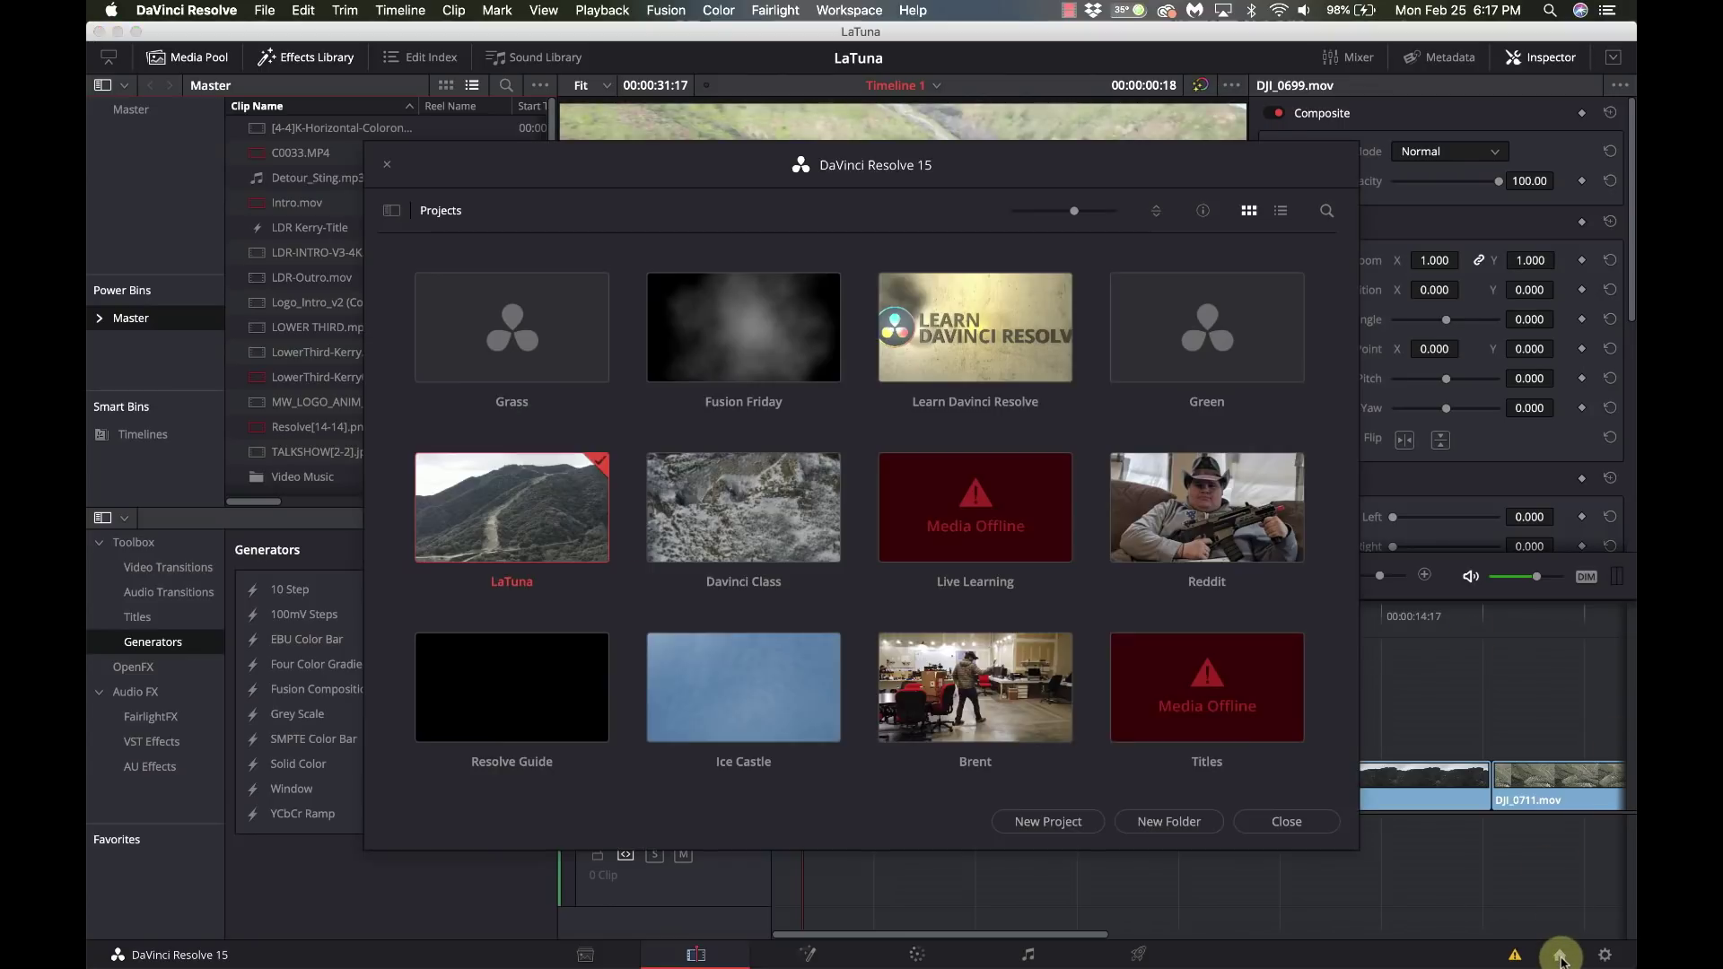
pyautogui.click(960, 362)
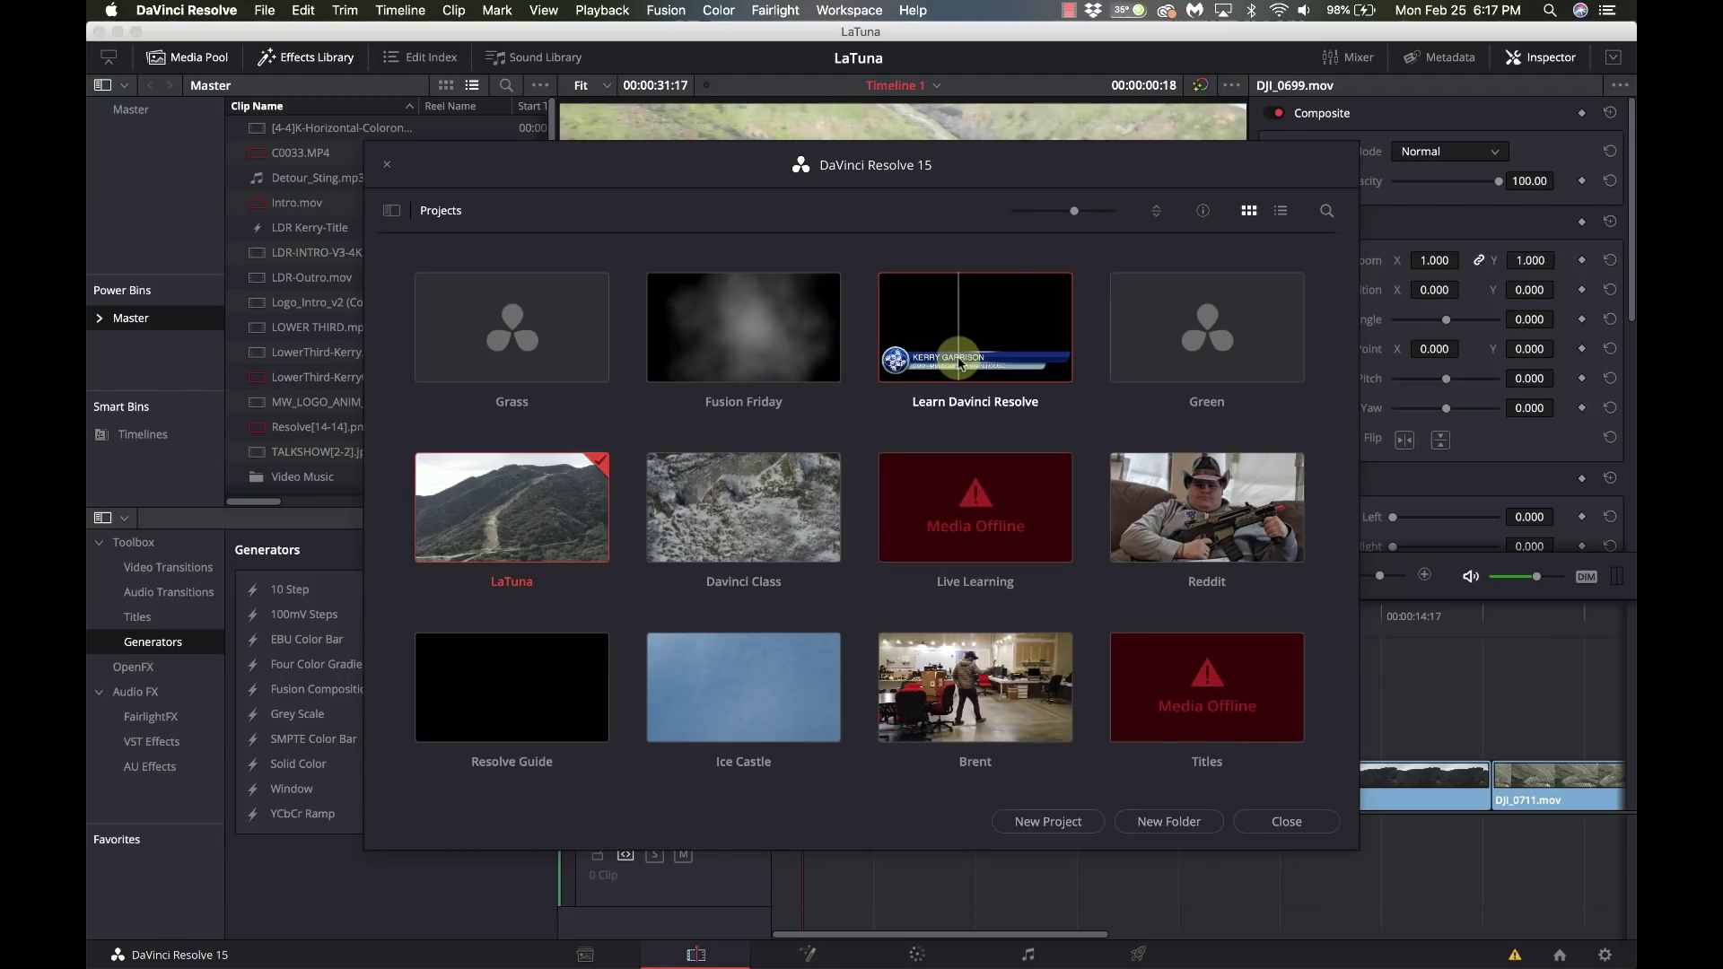
pyautogui.doubleClick(958, 361)
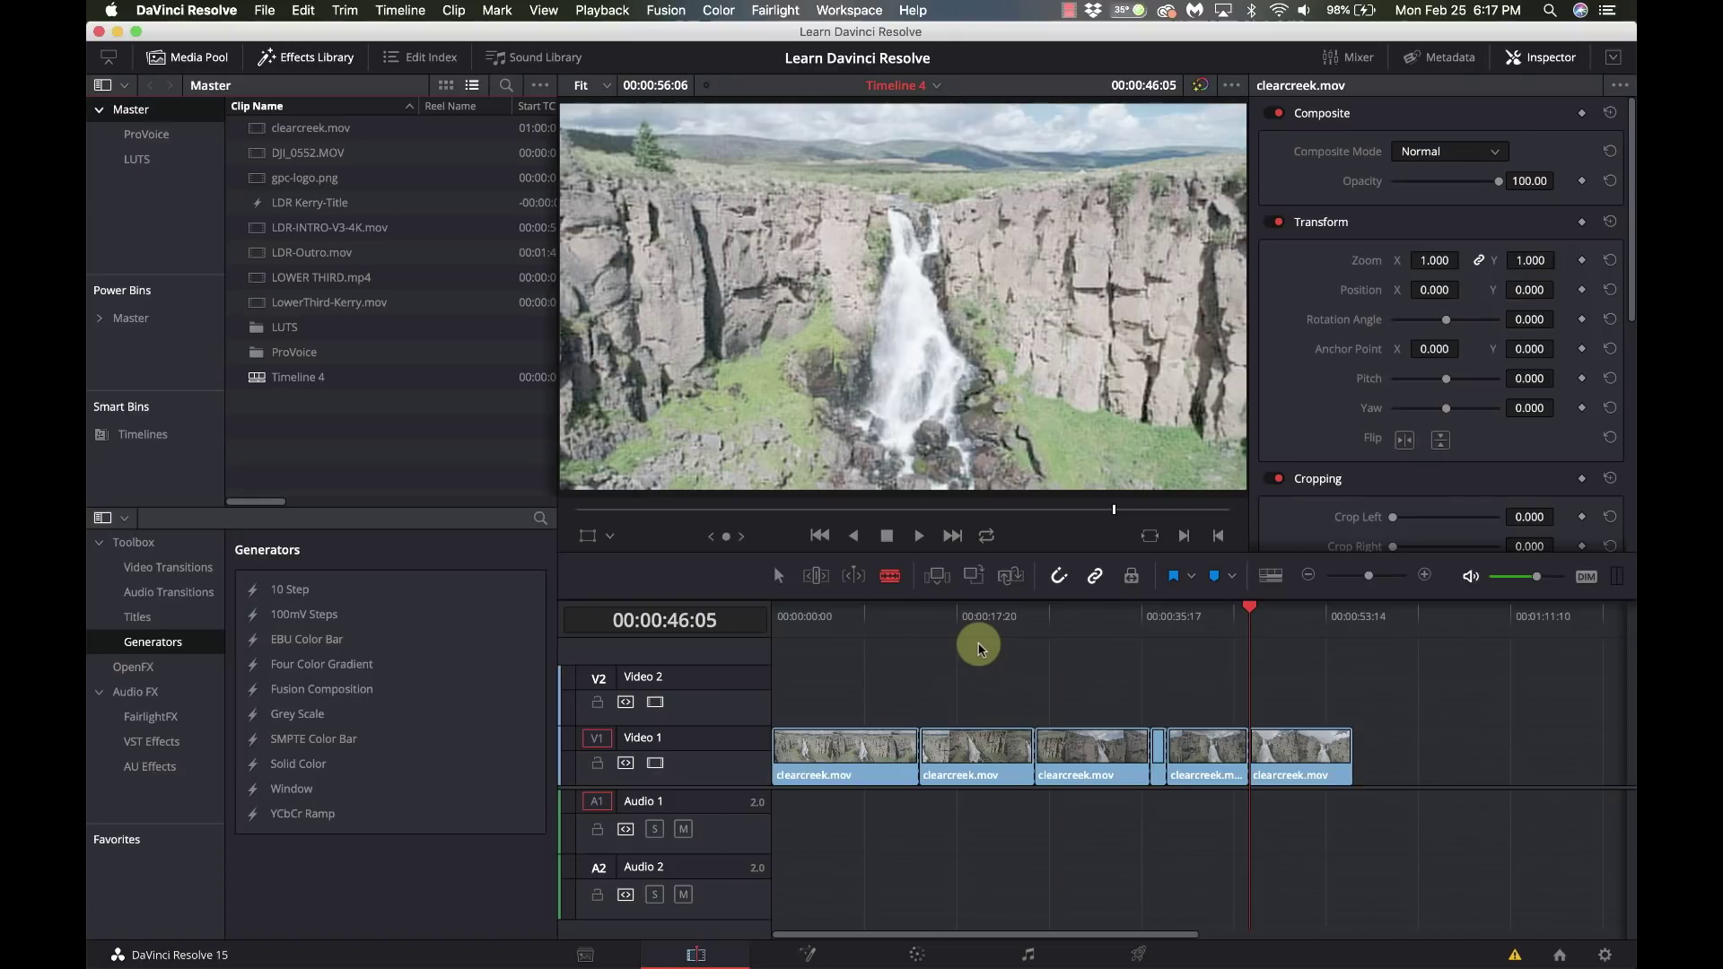
pyautogui.click(263, 10)
# Step: Create a new empty timeline named 'Version 2'
pyautogui.click(277, 69)
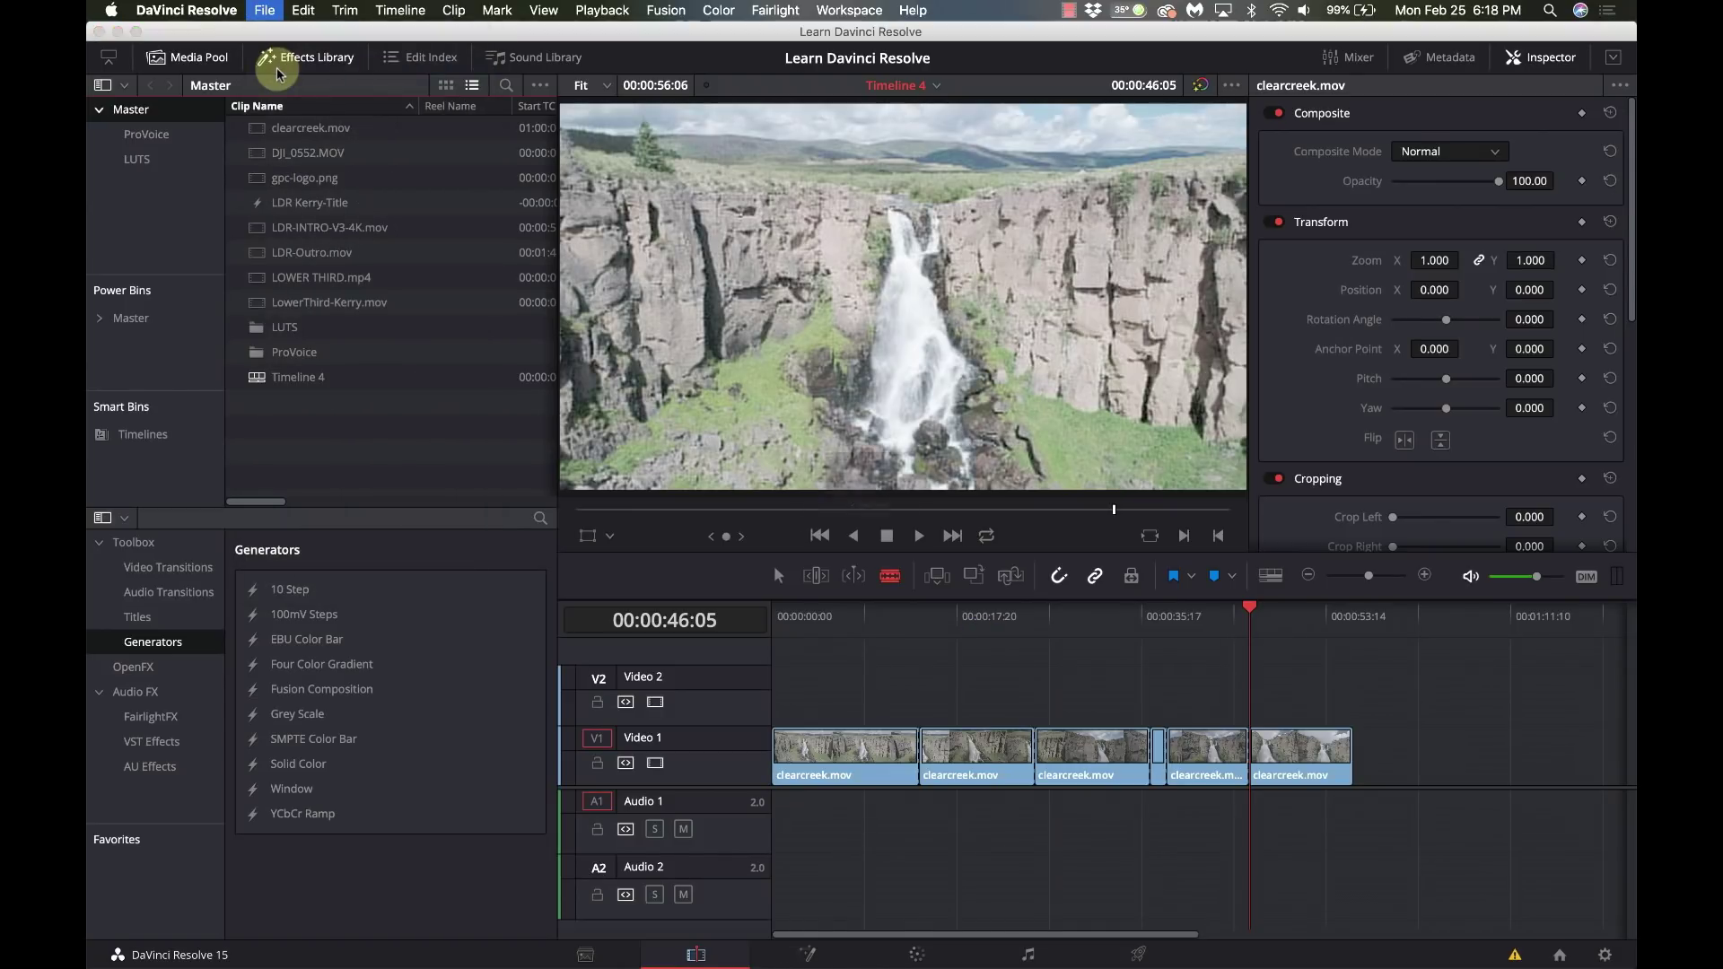
pyautogui.write('Version 2')
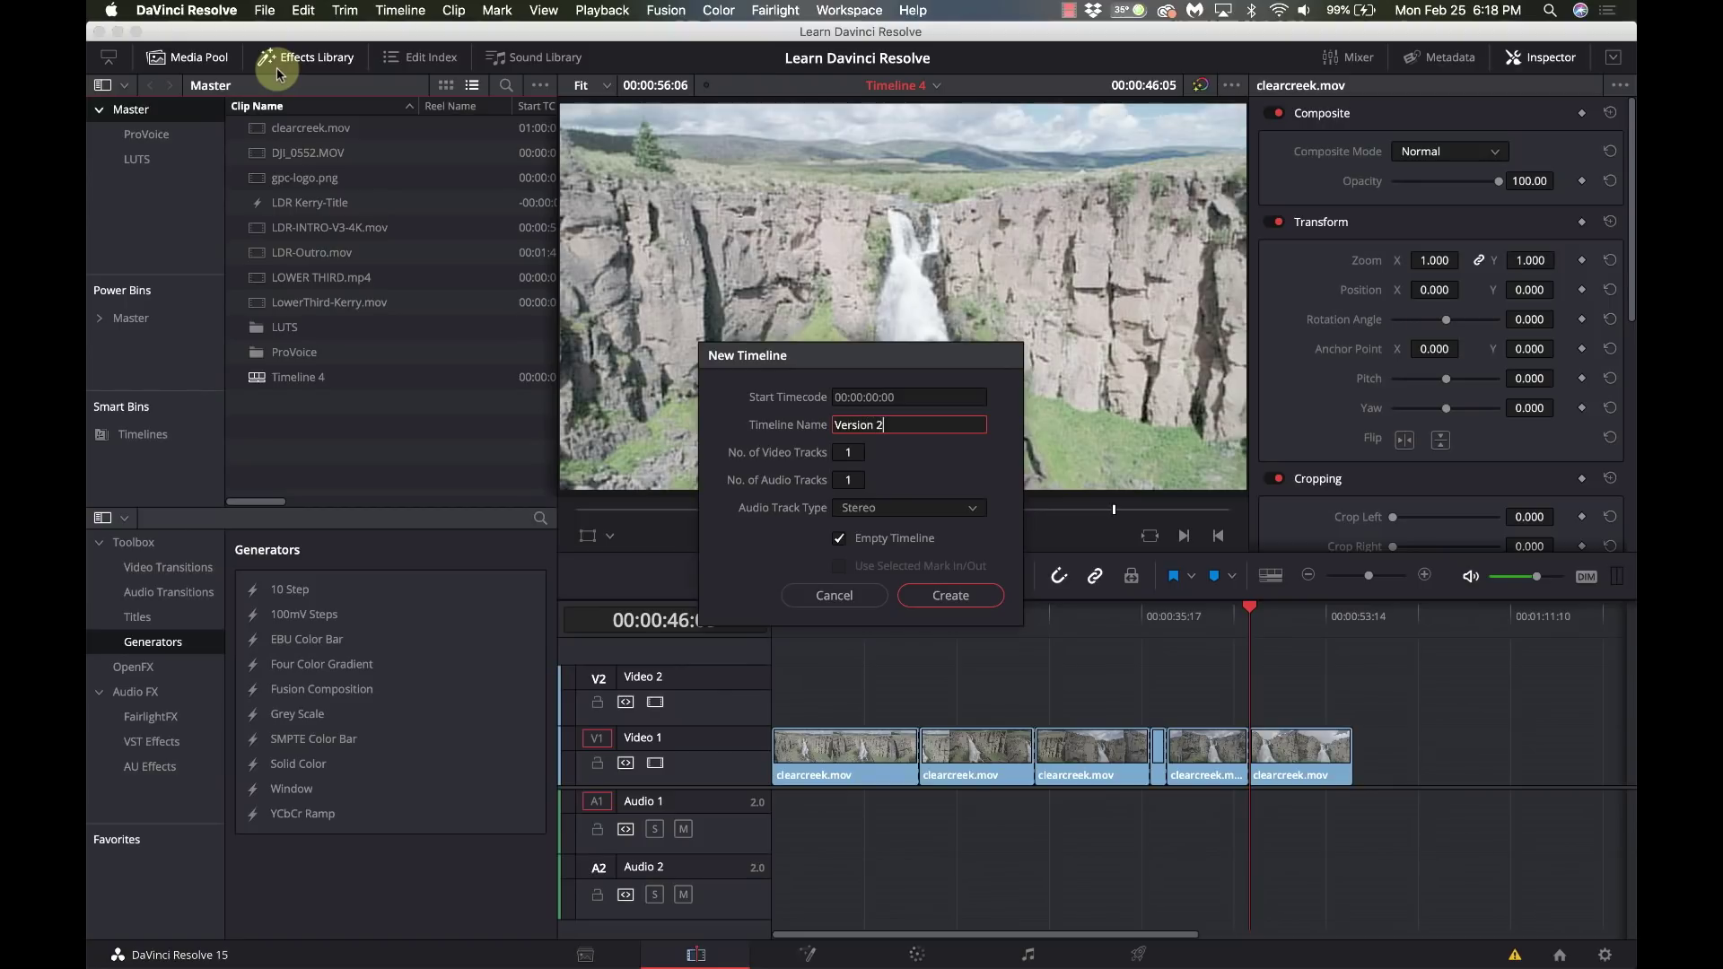
pyautogui.press('Return')
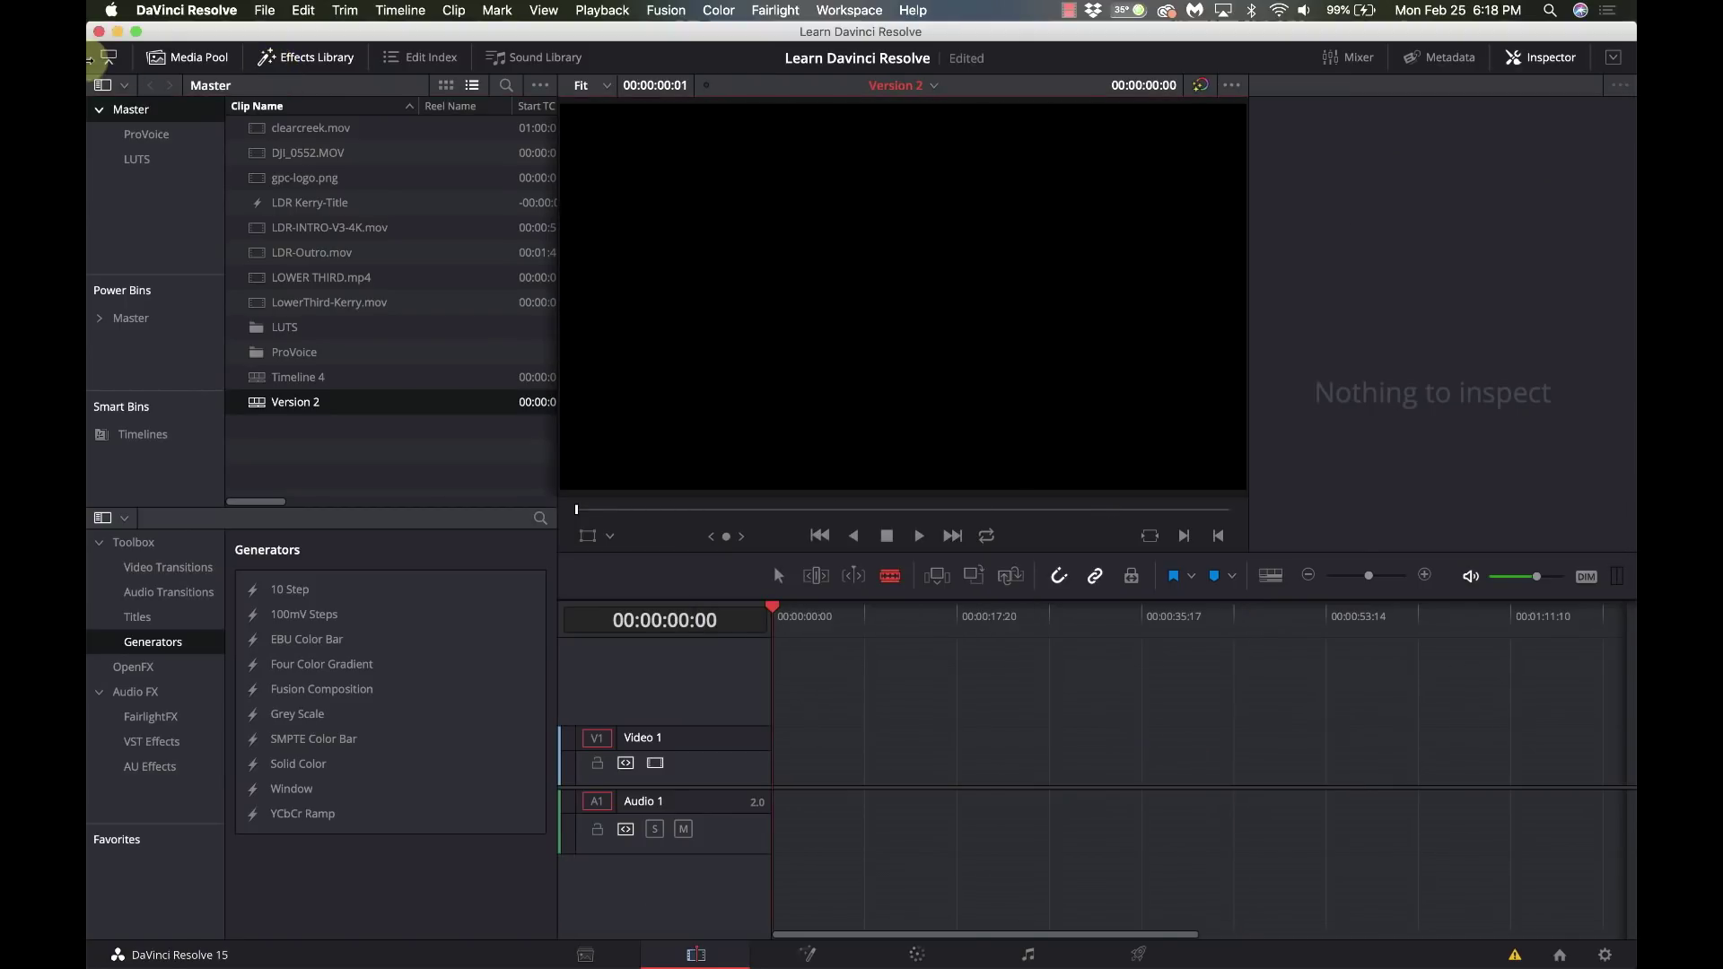
# Step: Load Timeline 4 with its clearcreek clips back into the timeline panel
pyautogui.click(291, 380)
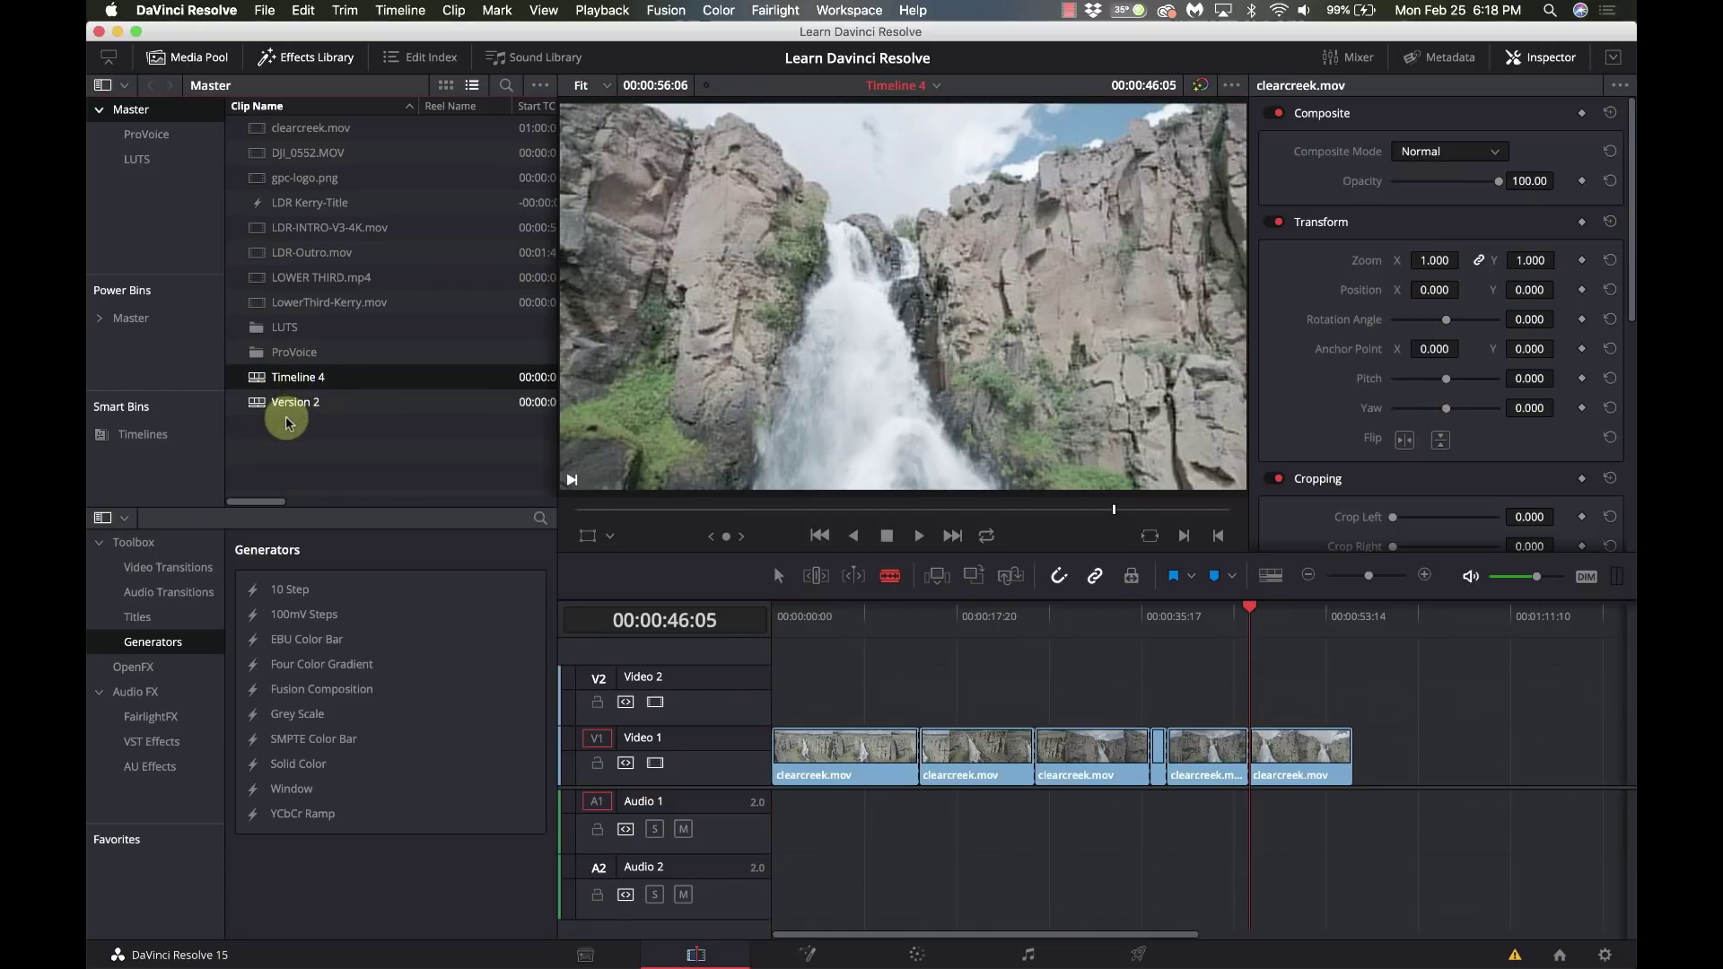
pyautogui.doubleClick(290, 411)
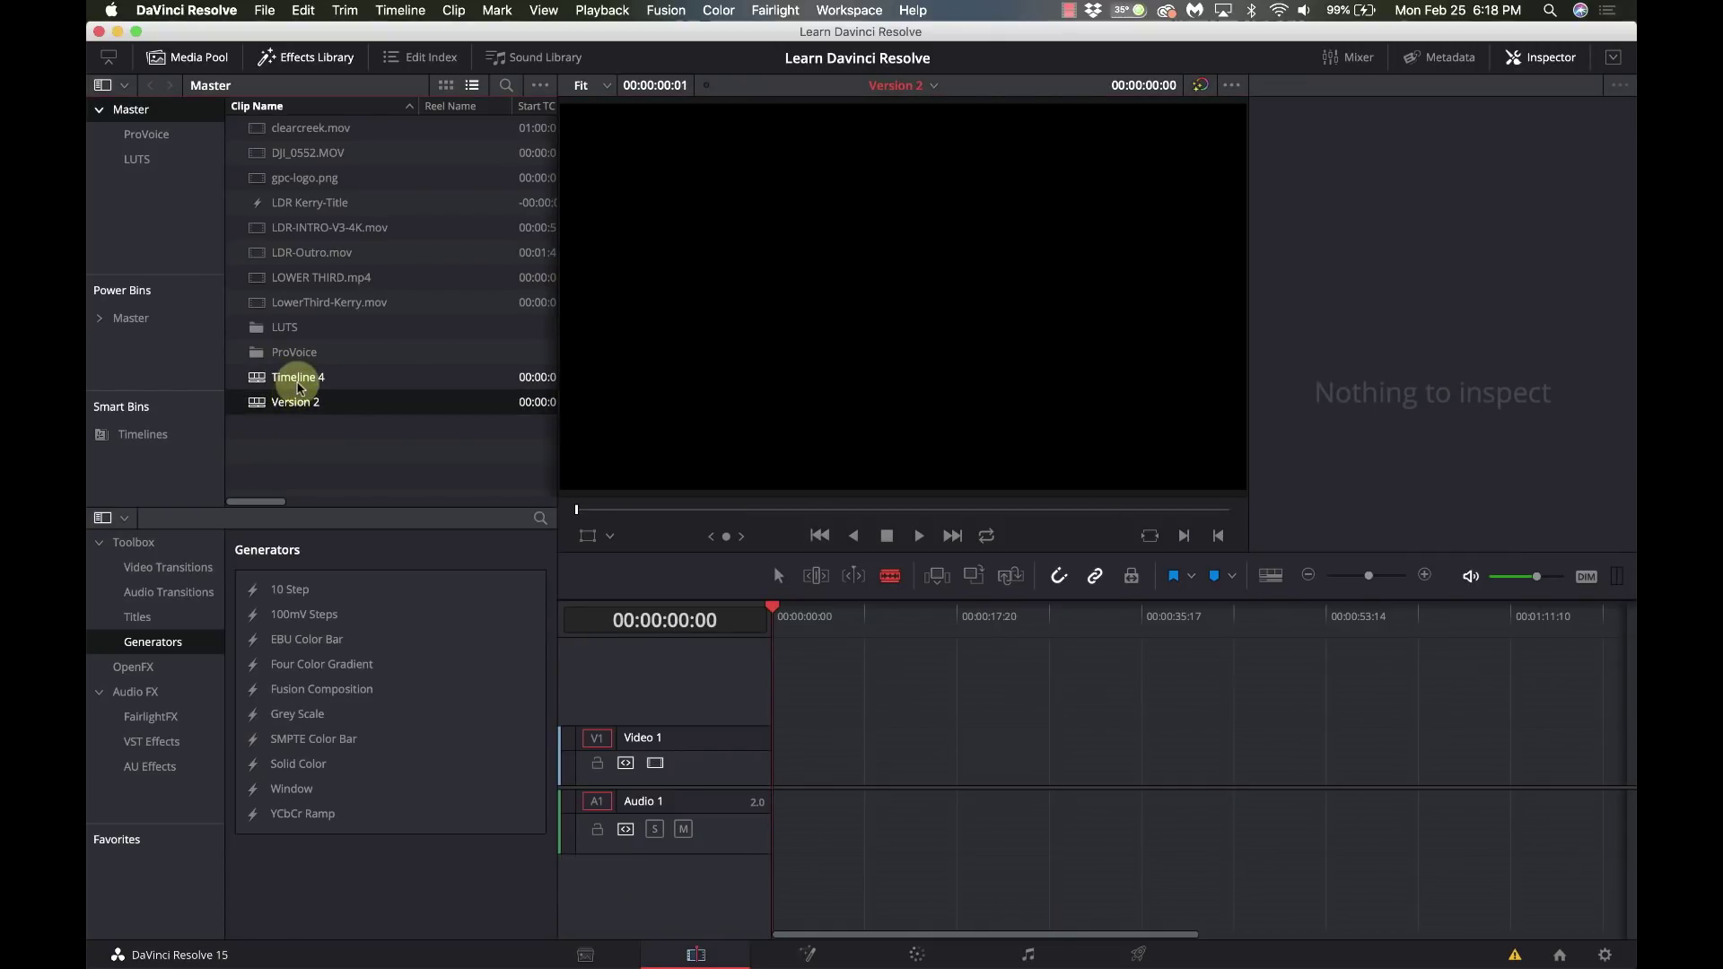
pyautogui.doubleClick(299, 387)
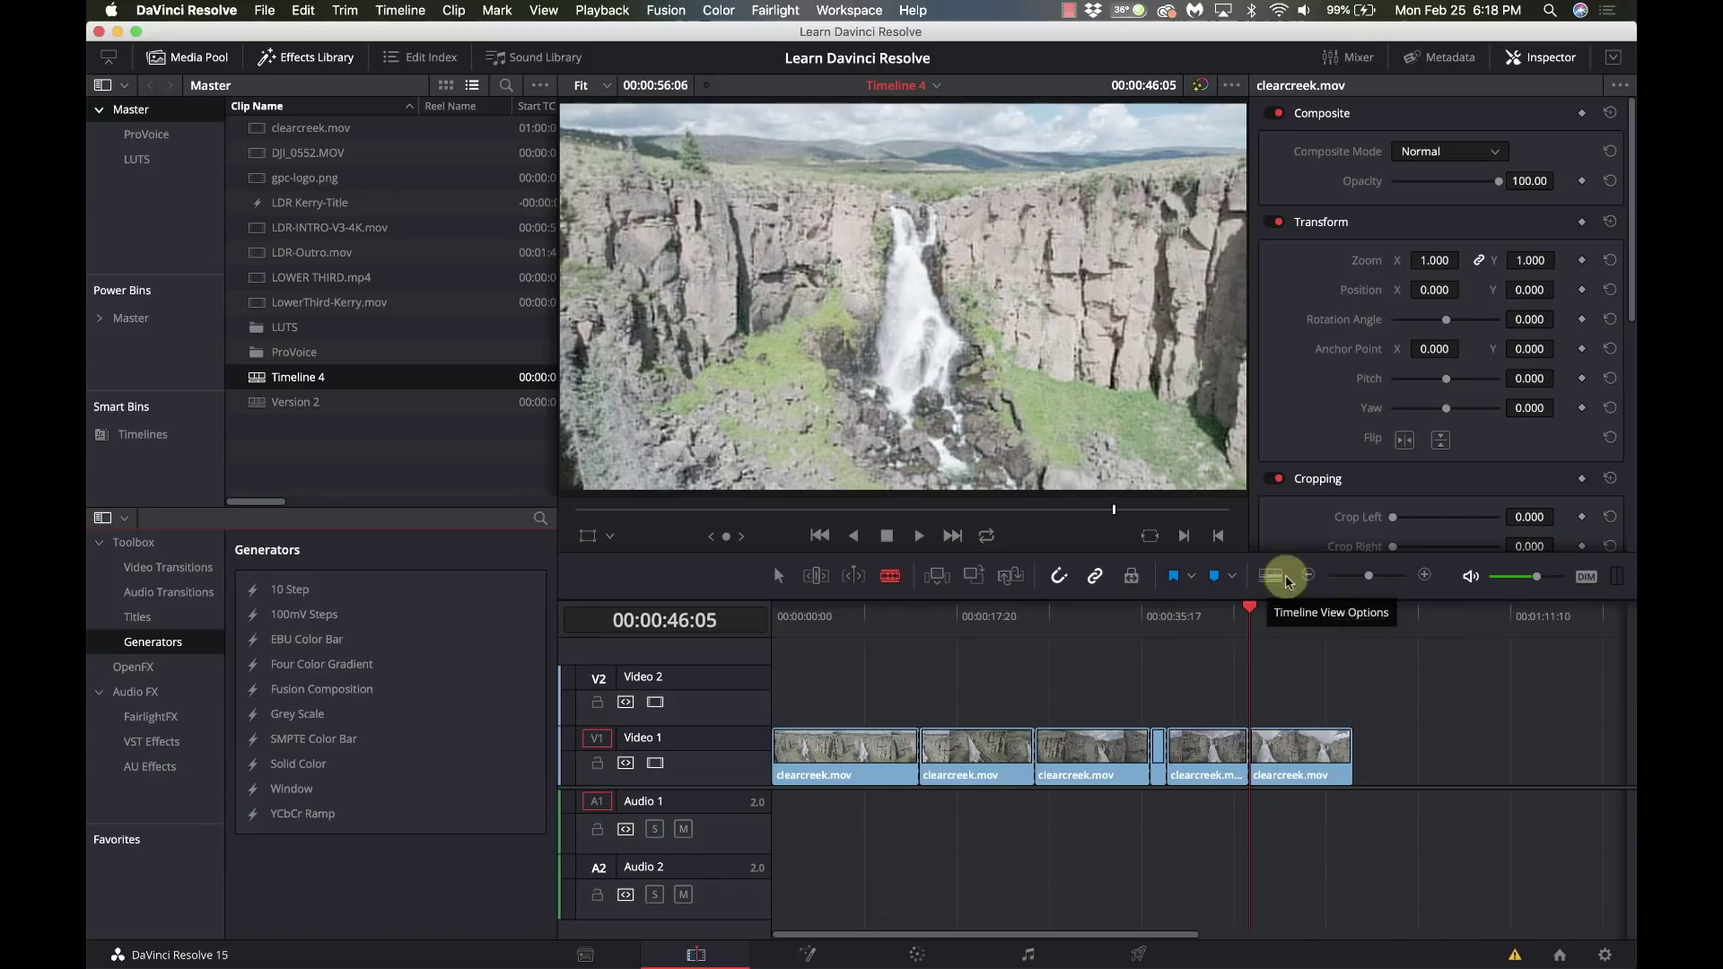
# Step: Turn on stacked timelines and load Version 2 into a new timeline tab
pyautogui.click(1269, 584)
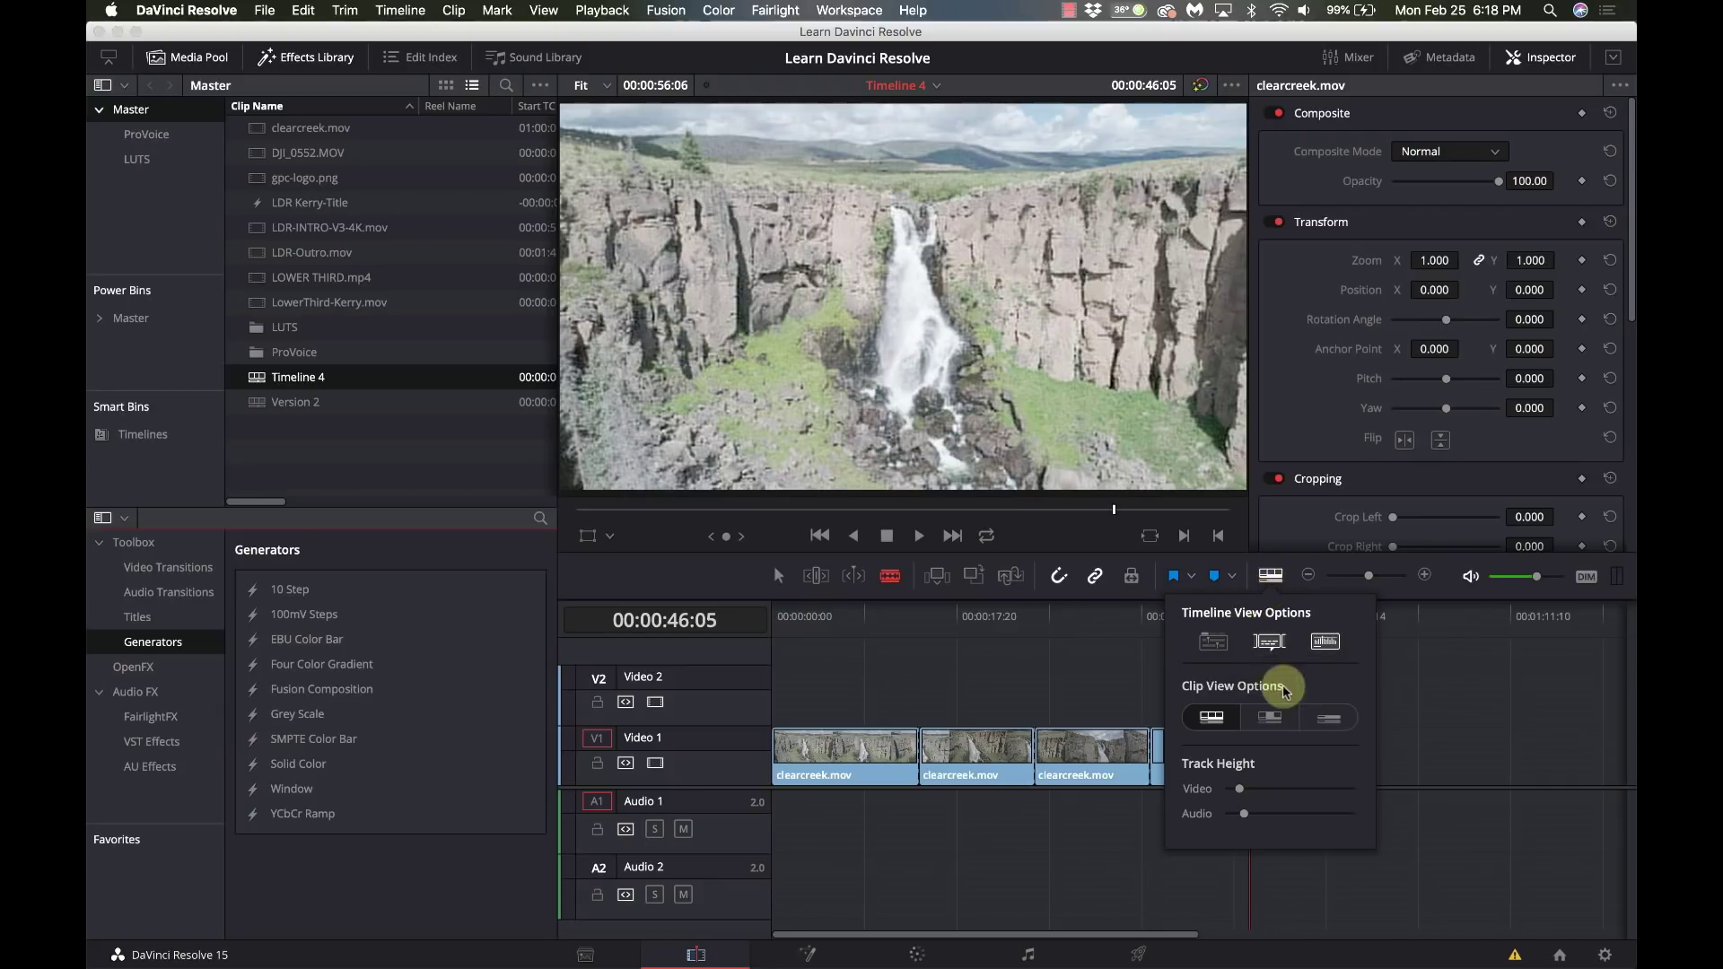
pyautogui.click(1223, 646)
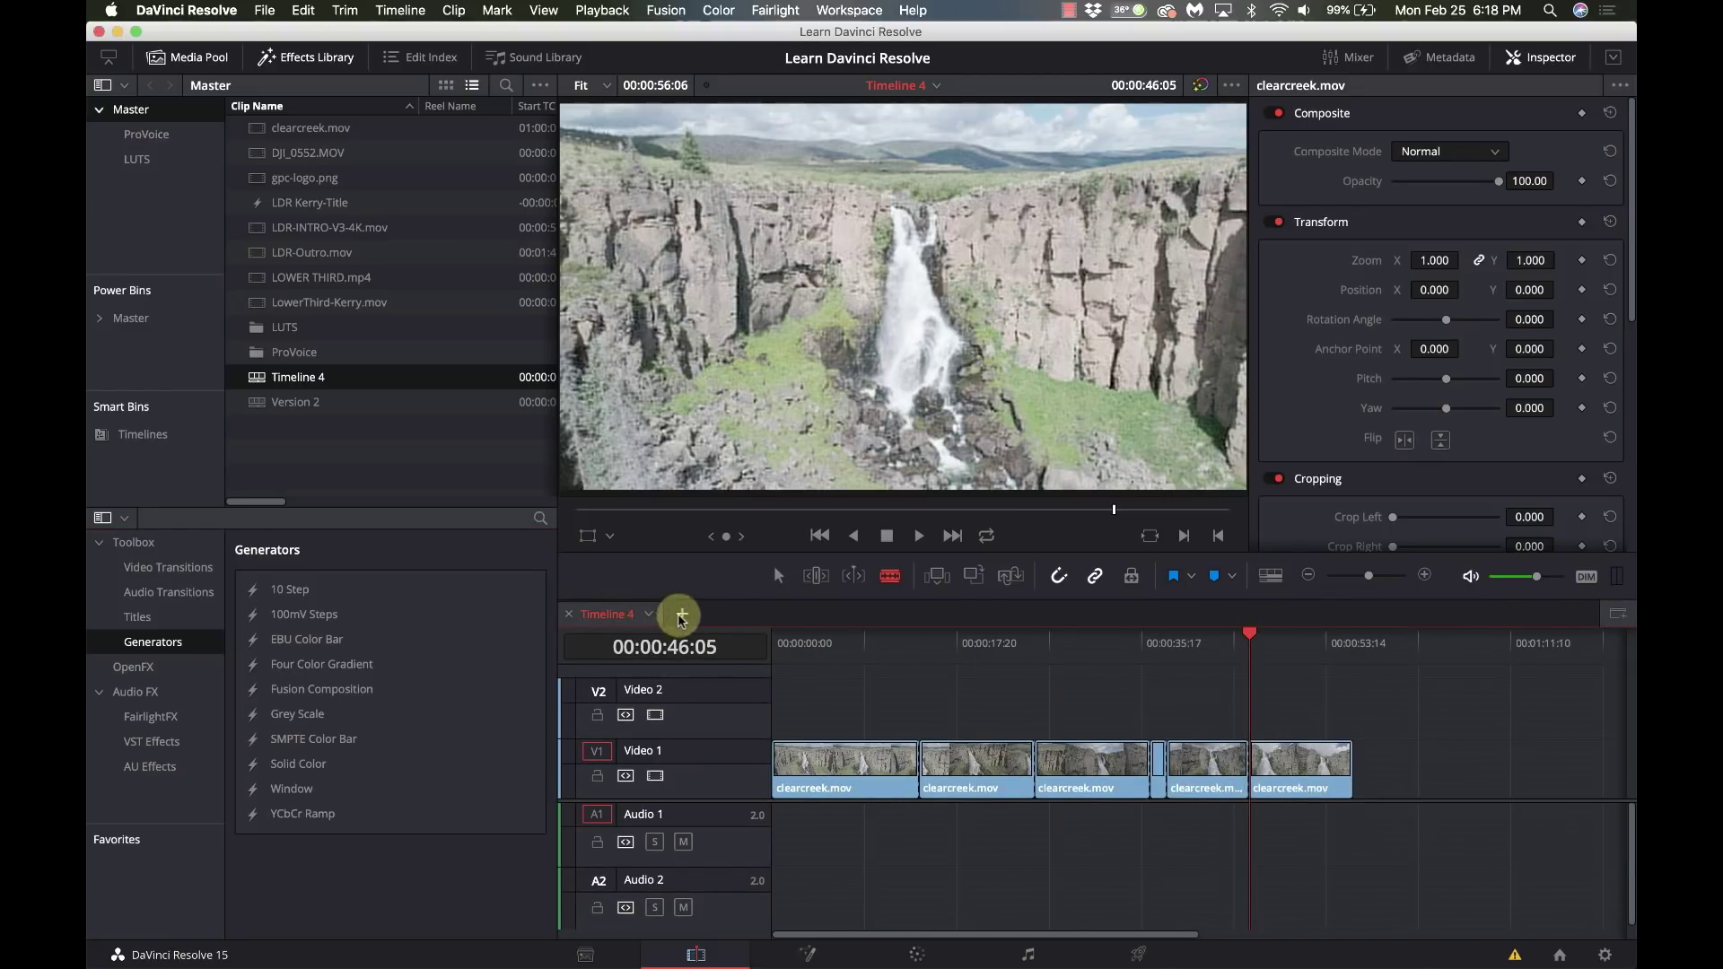
pyautogui.click(684, 616)
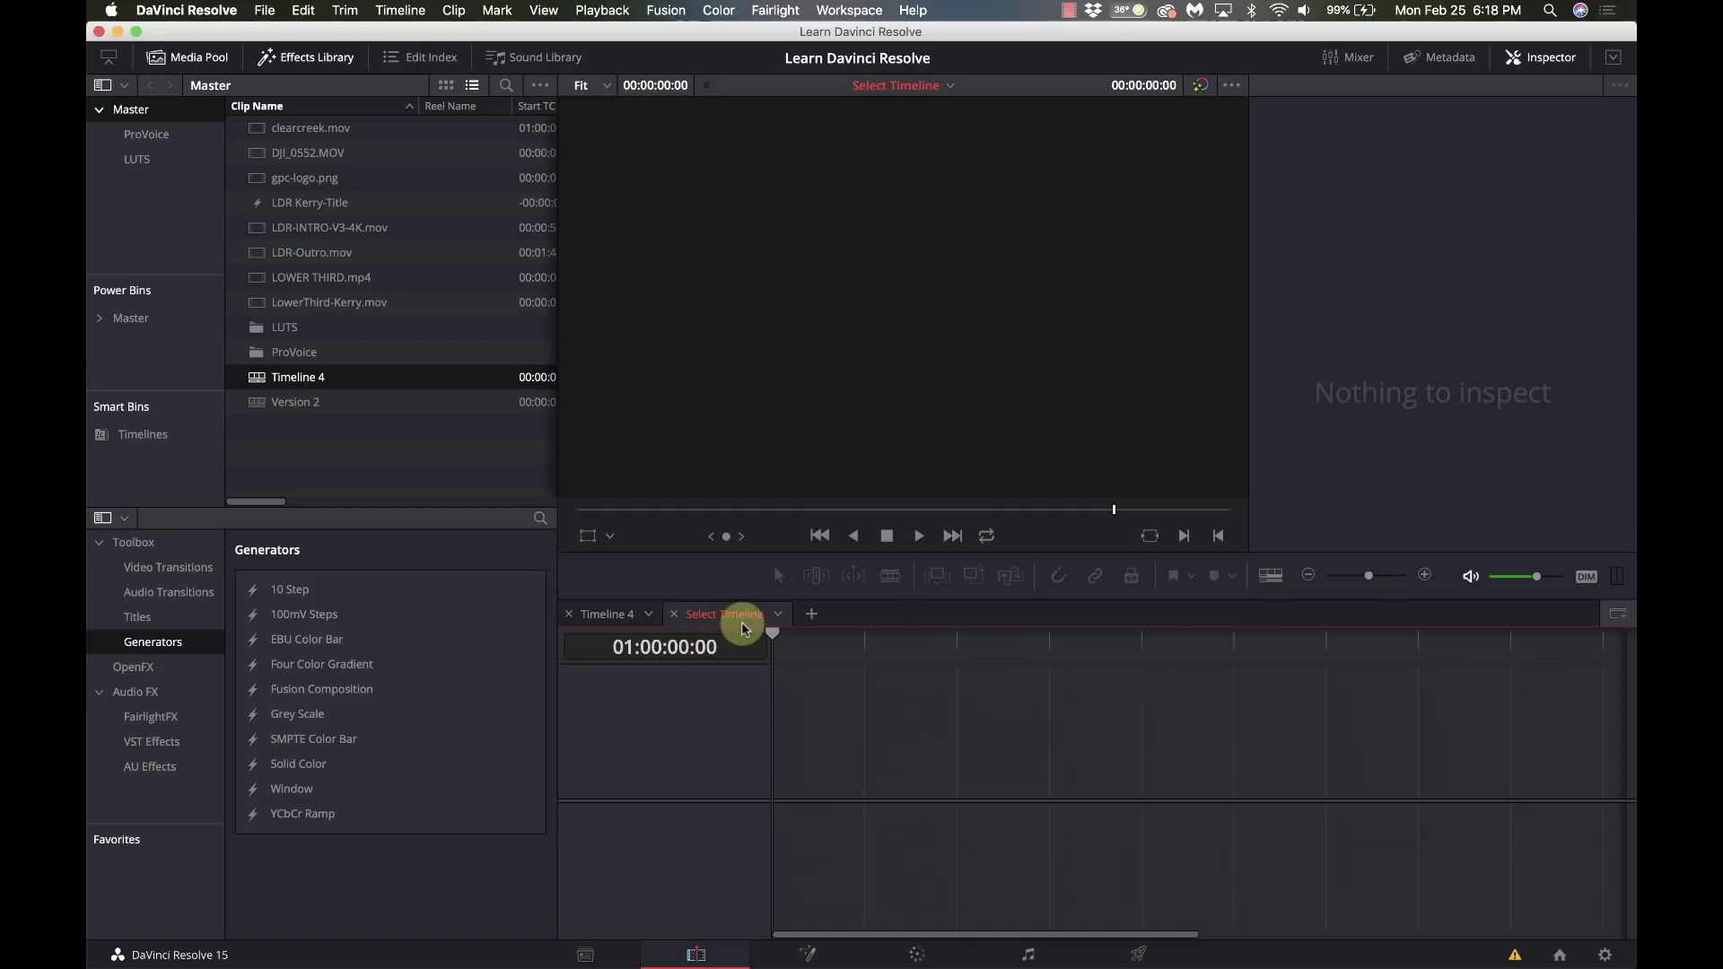
pyautogui.click(779, 617)
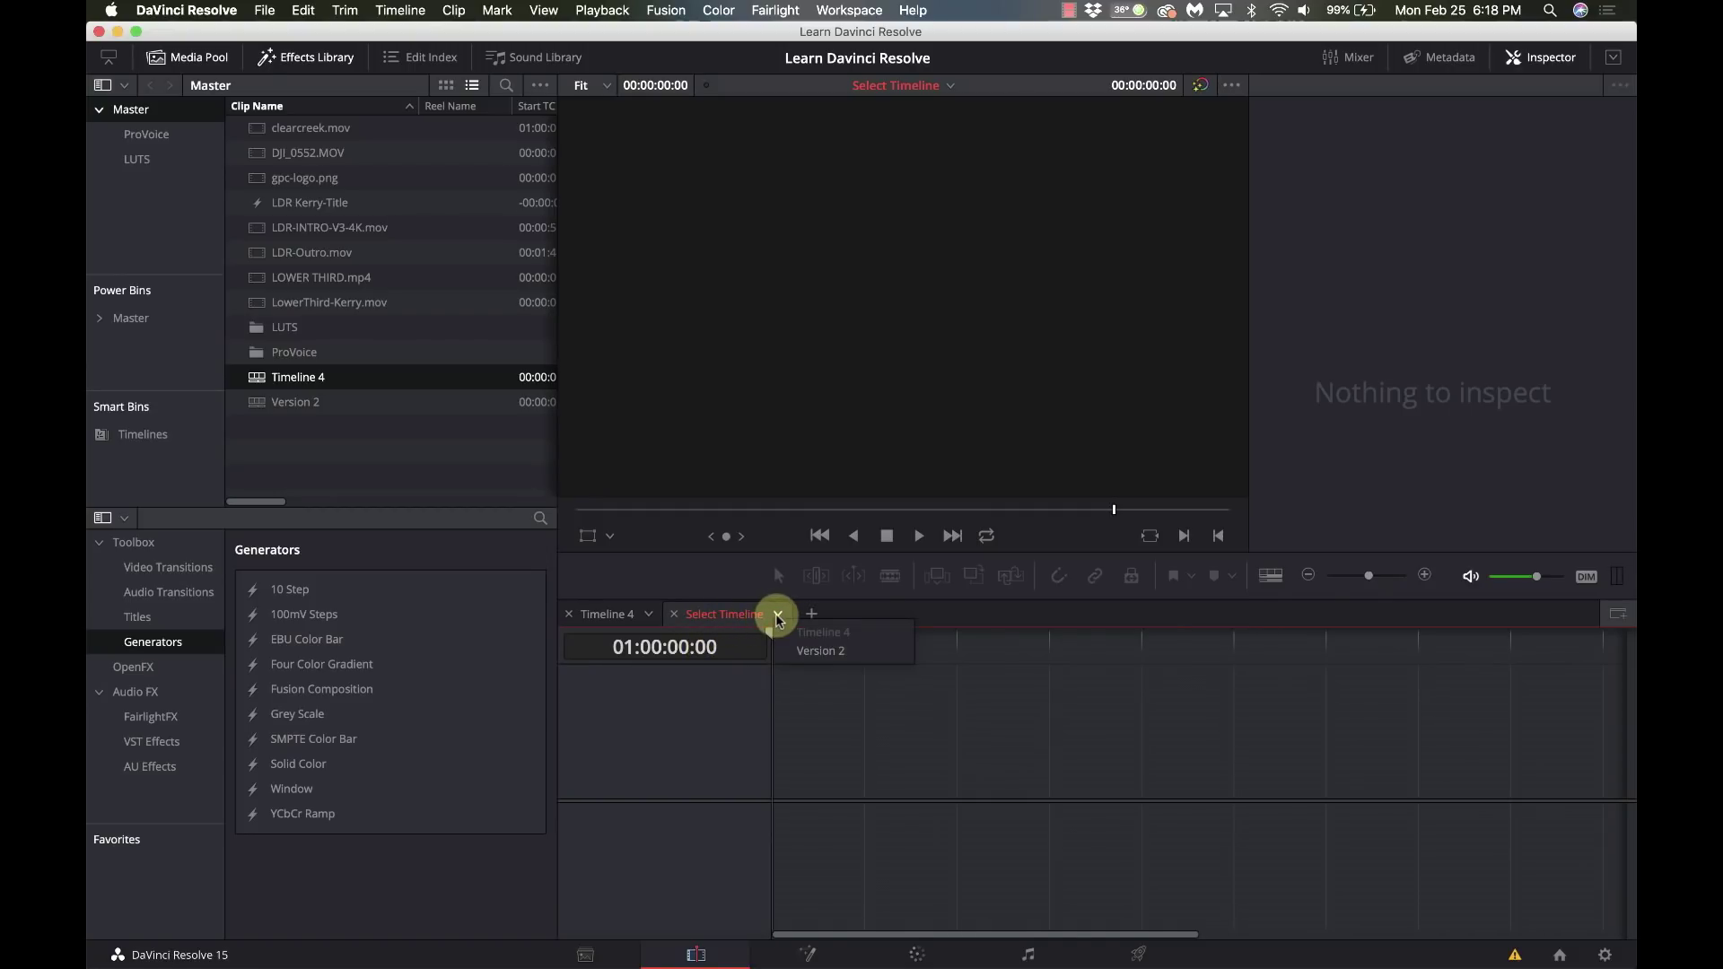
pyautogui.click(812, 653)
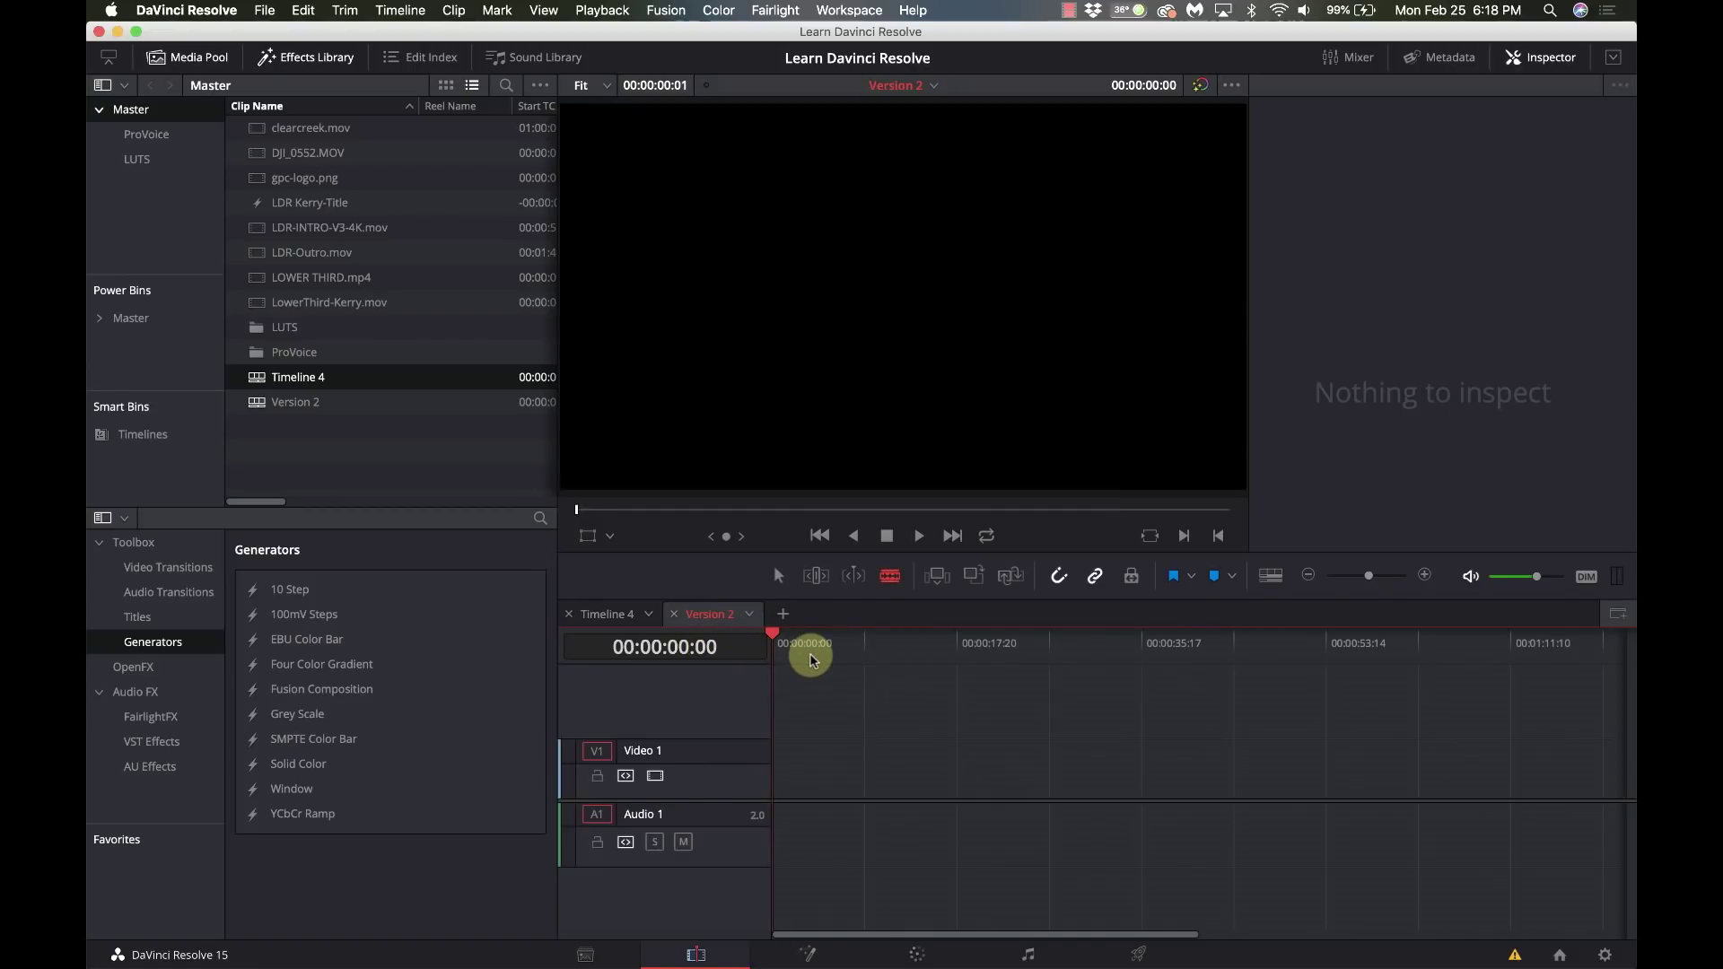
# Step: Return to the Timeline 4 tab and select its first clearcreek clip
pyautogui.click(615, 617)
pyautogui.click(703, 615)
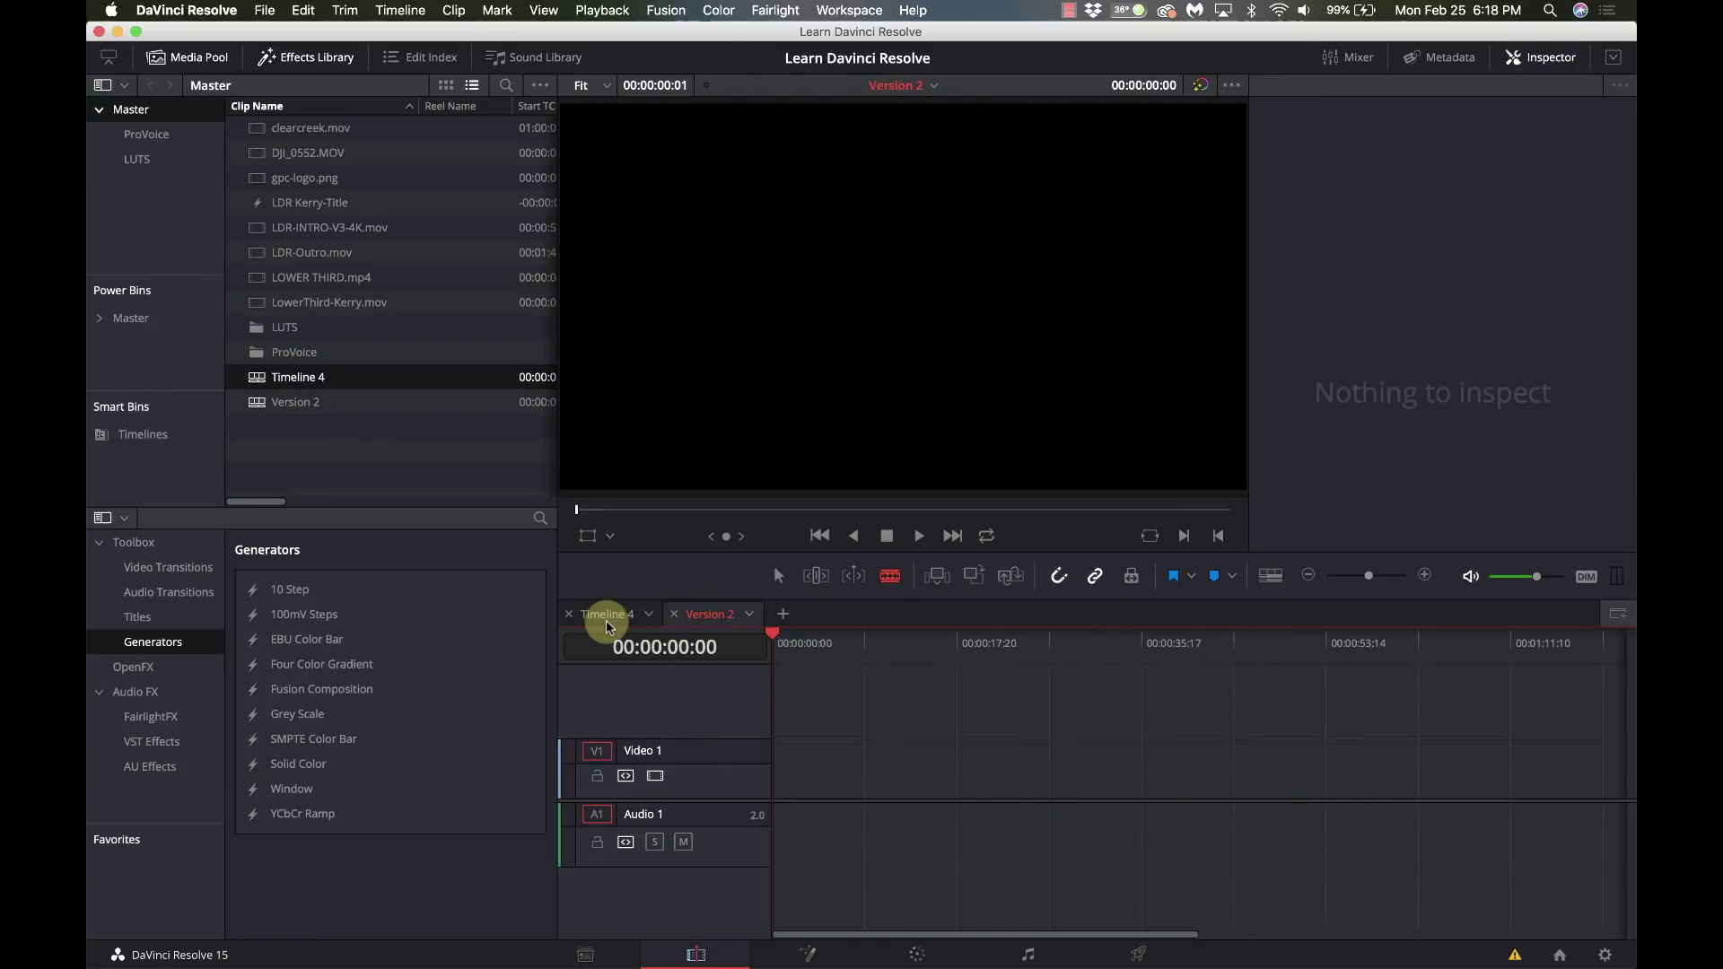
pyautogui.click(613, 622)
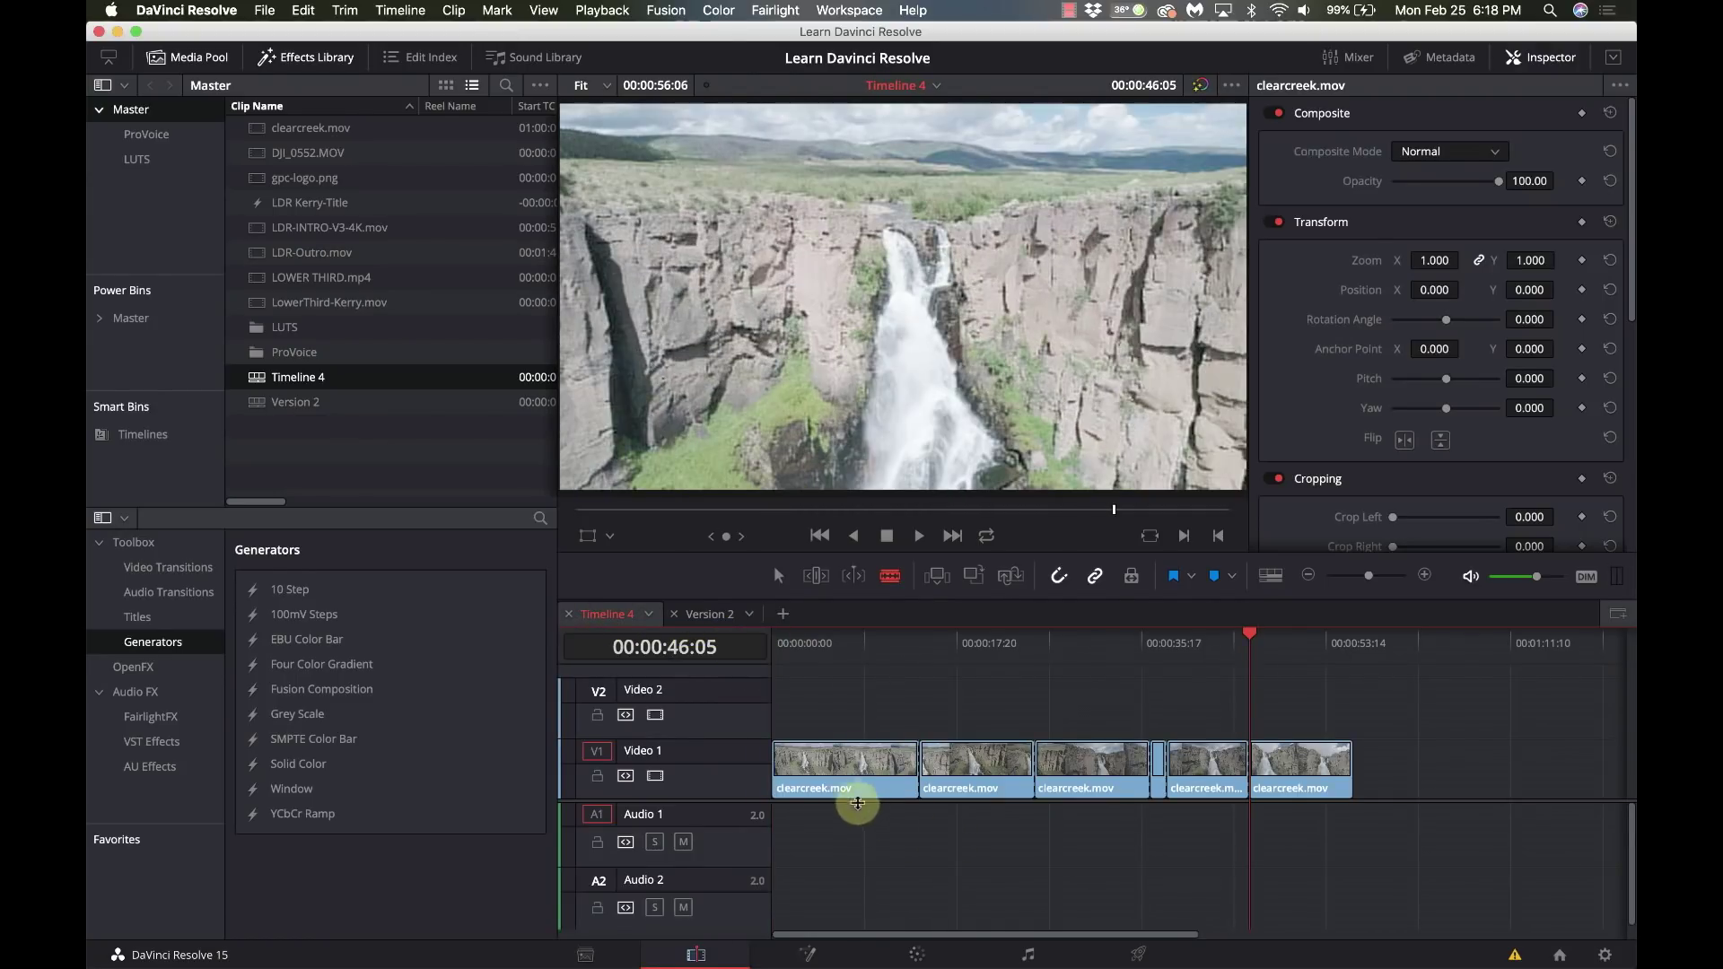
pyautogui.press('a')
pyautogui.click(858, 777)
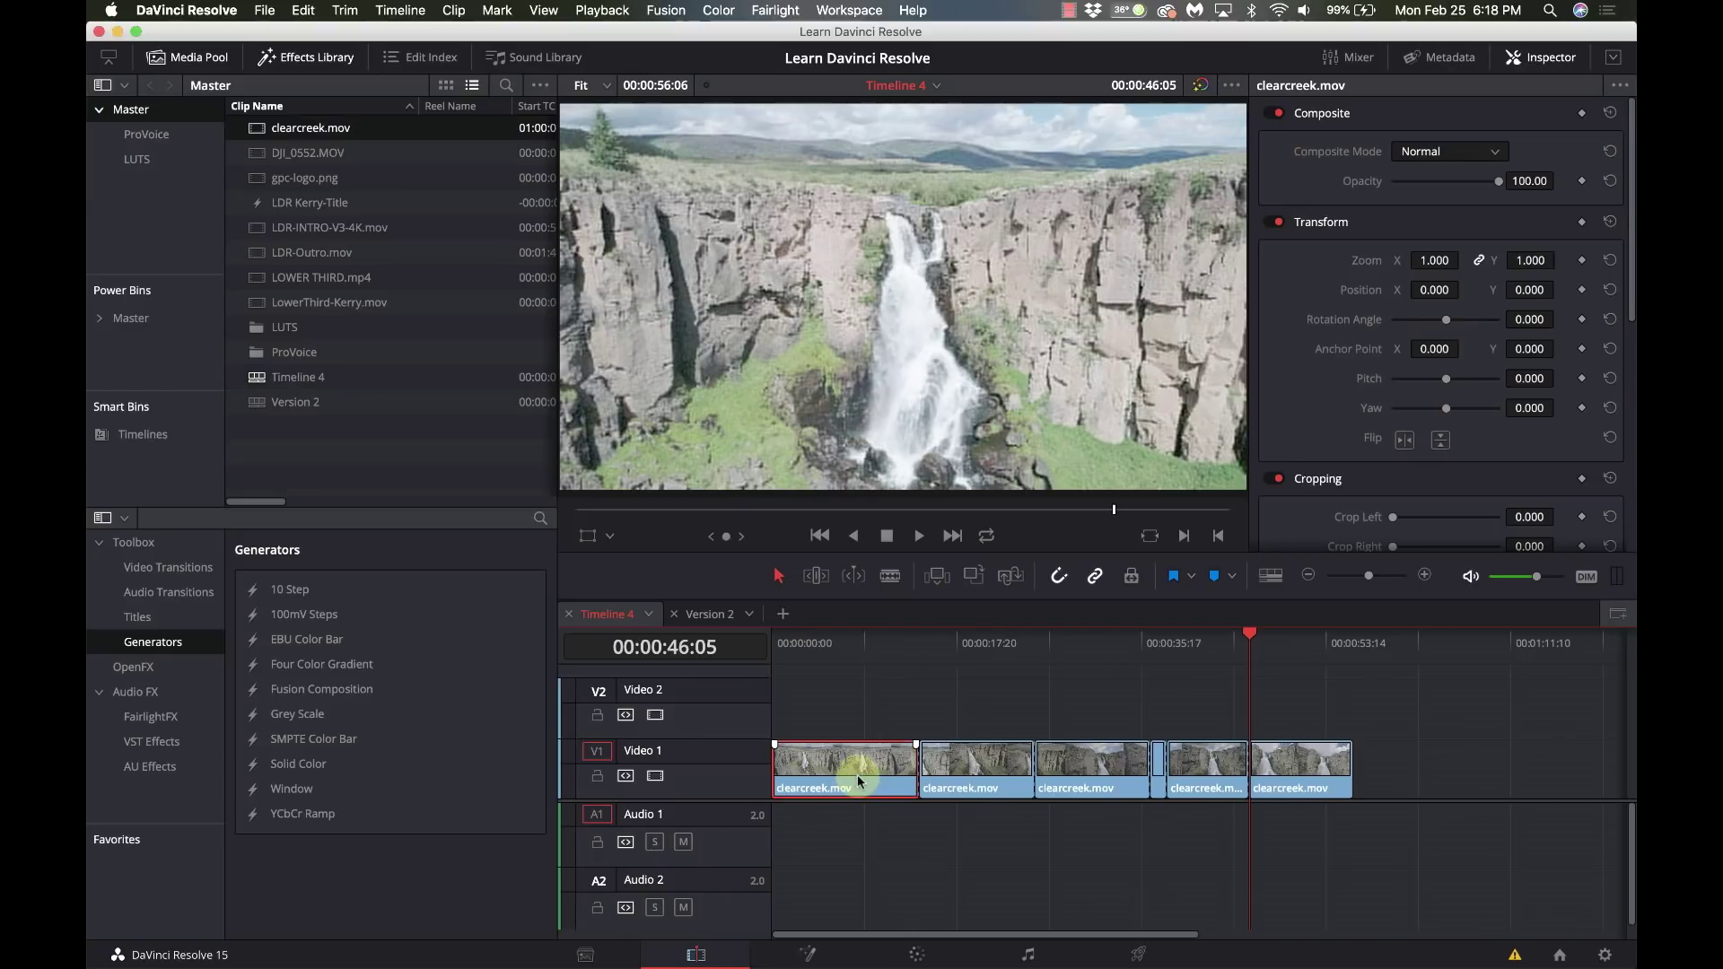
# Step: Select Version 2's clearcreek clip and take it to the Color page
pyautogui.click(714, 615)
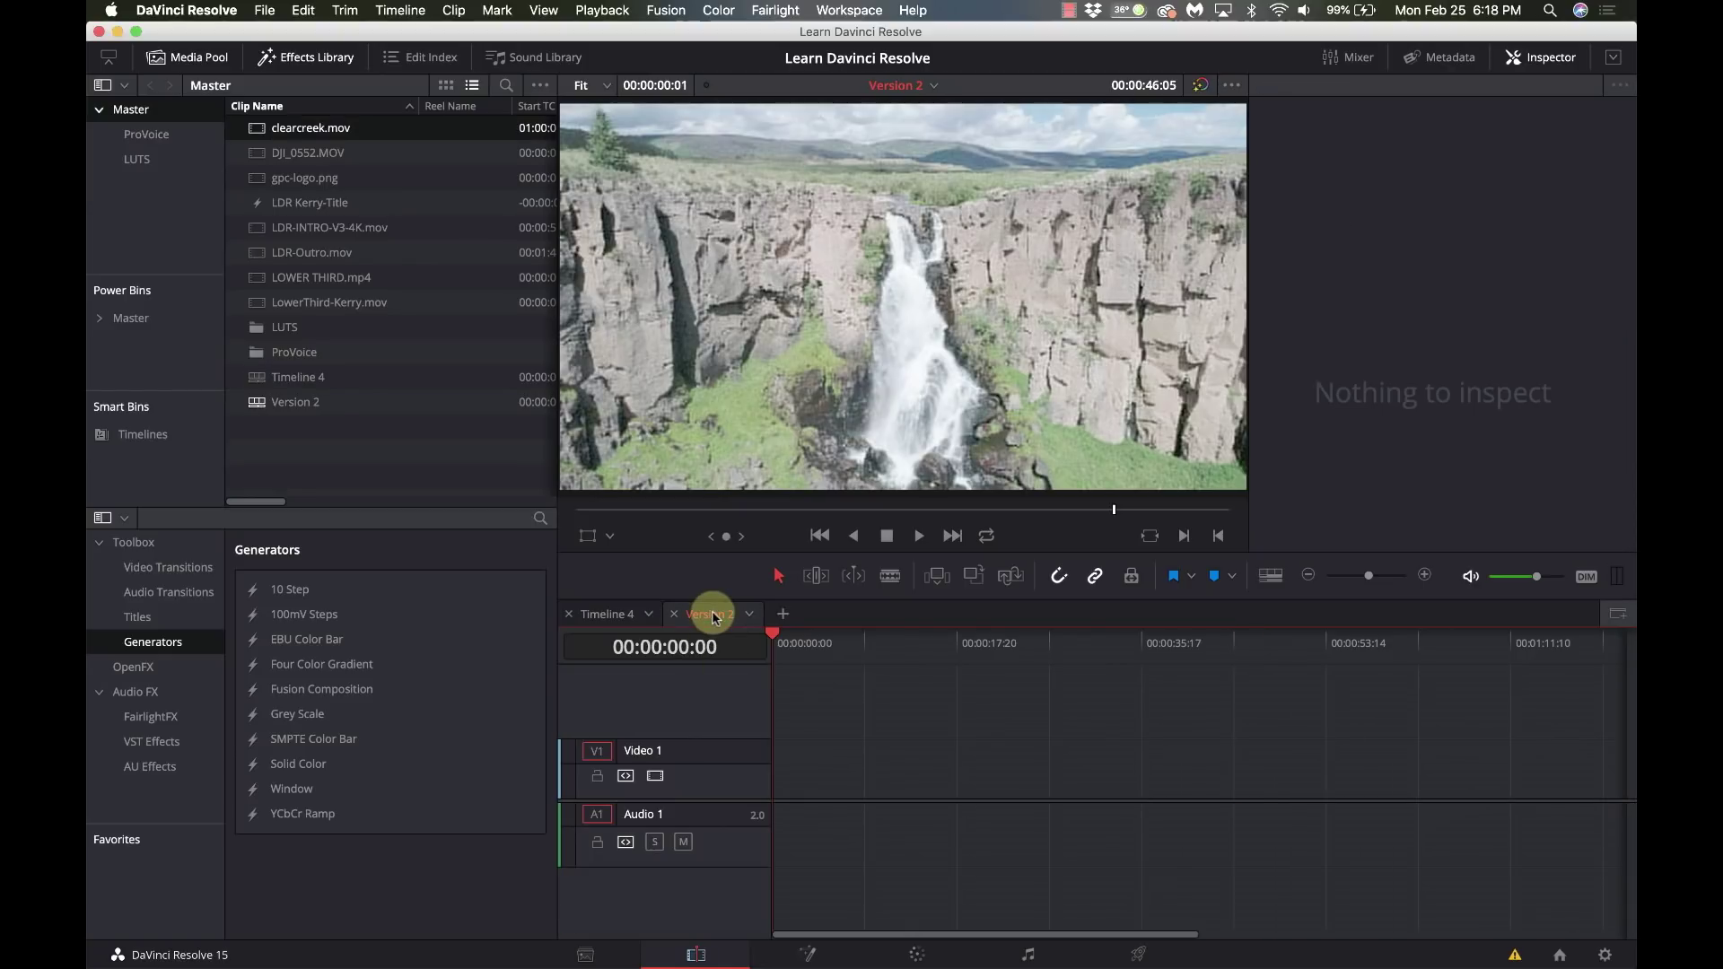
pyautogui.click(827, 696)
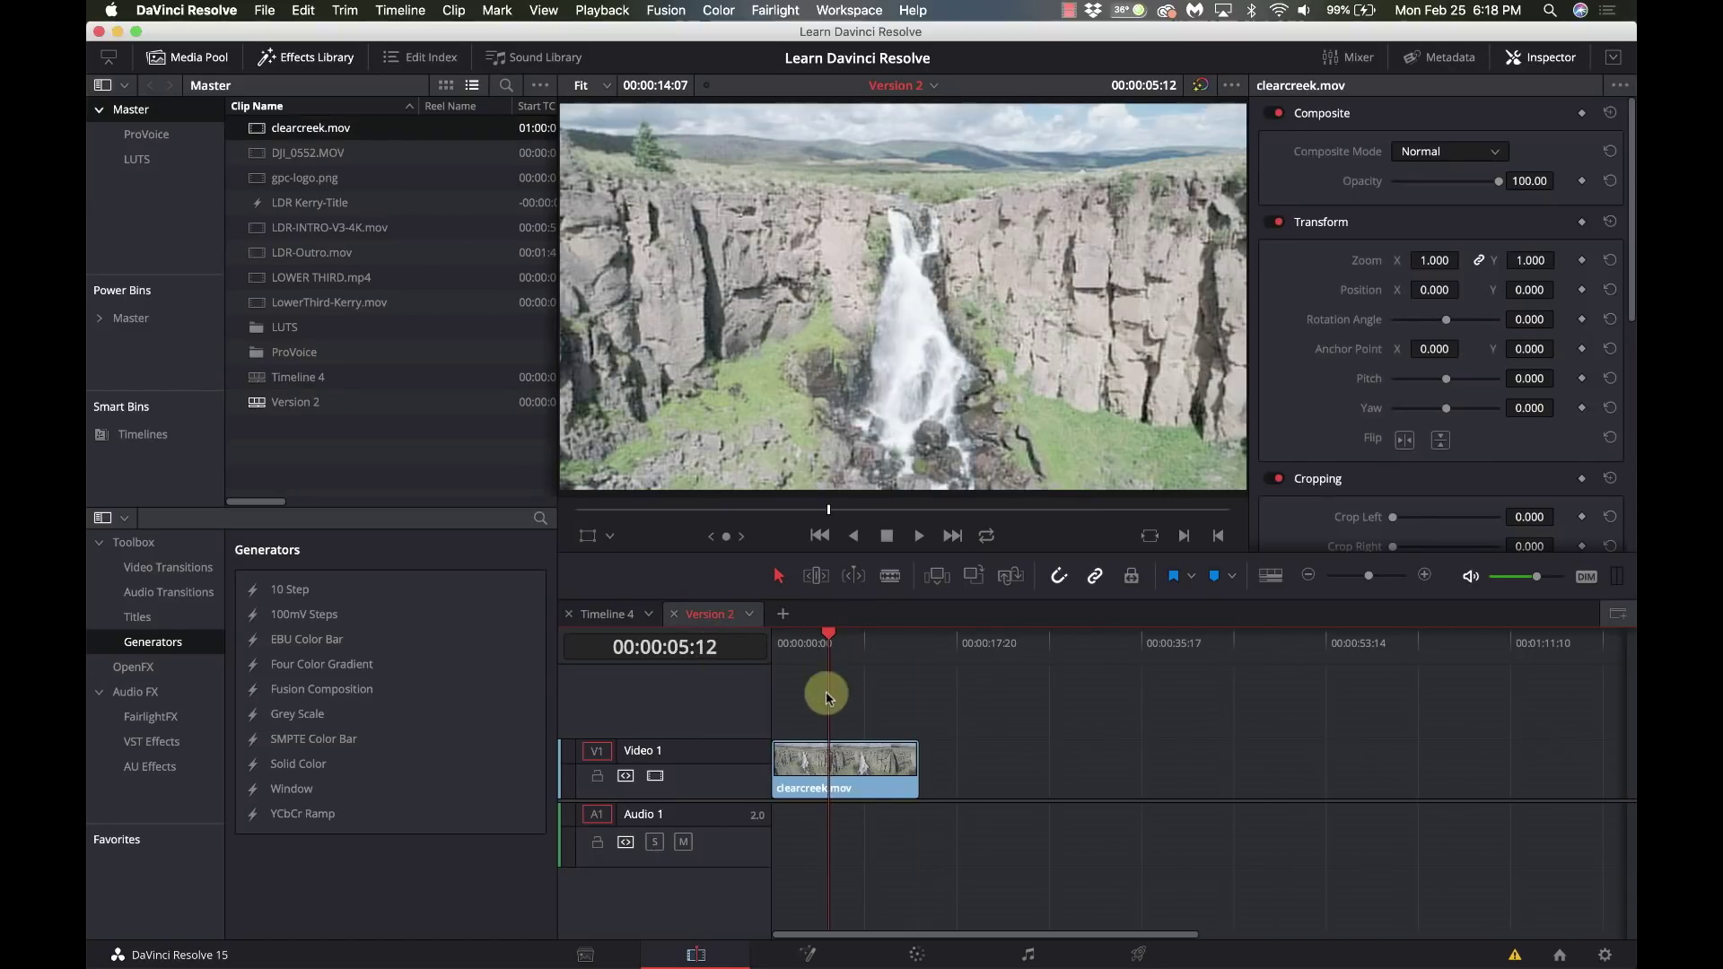
pyautogui.click(850, 769)
pyautogui.click(915, 951)
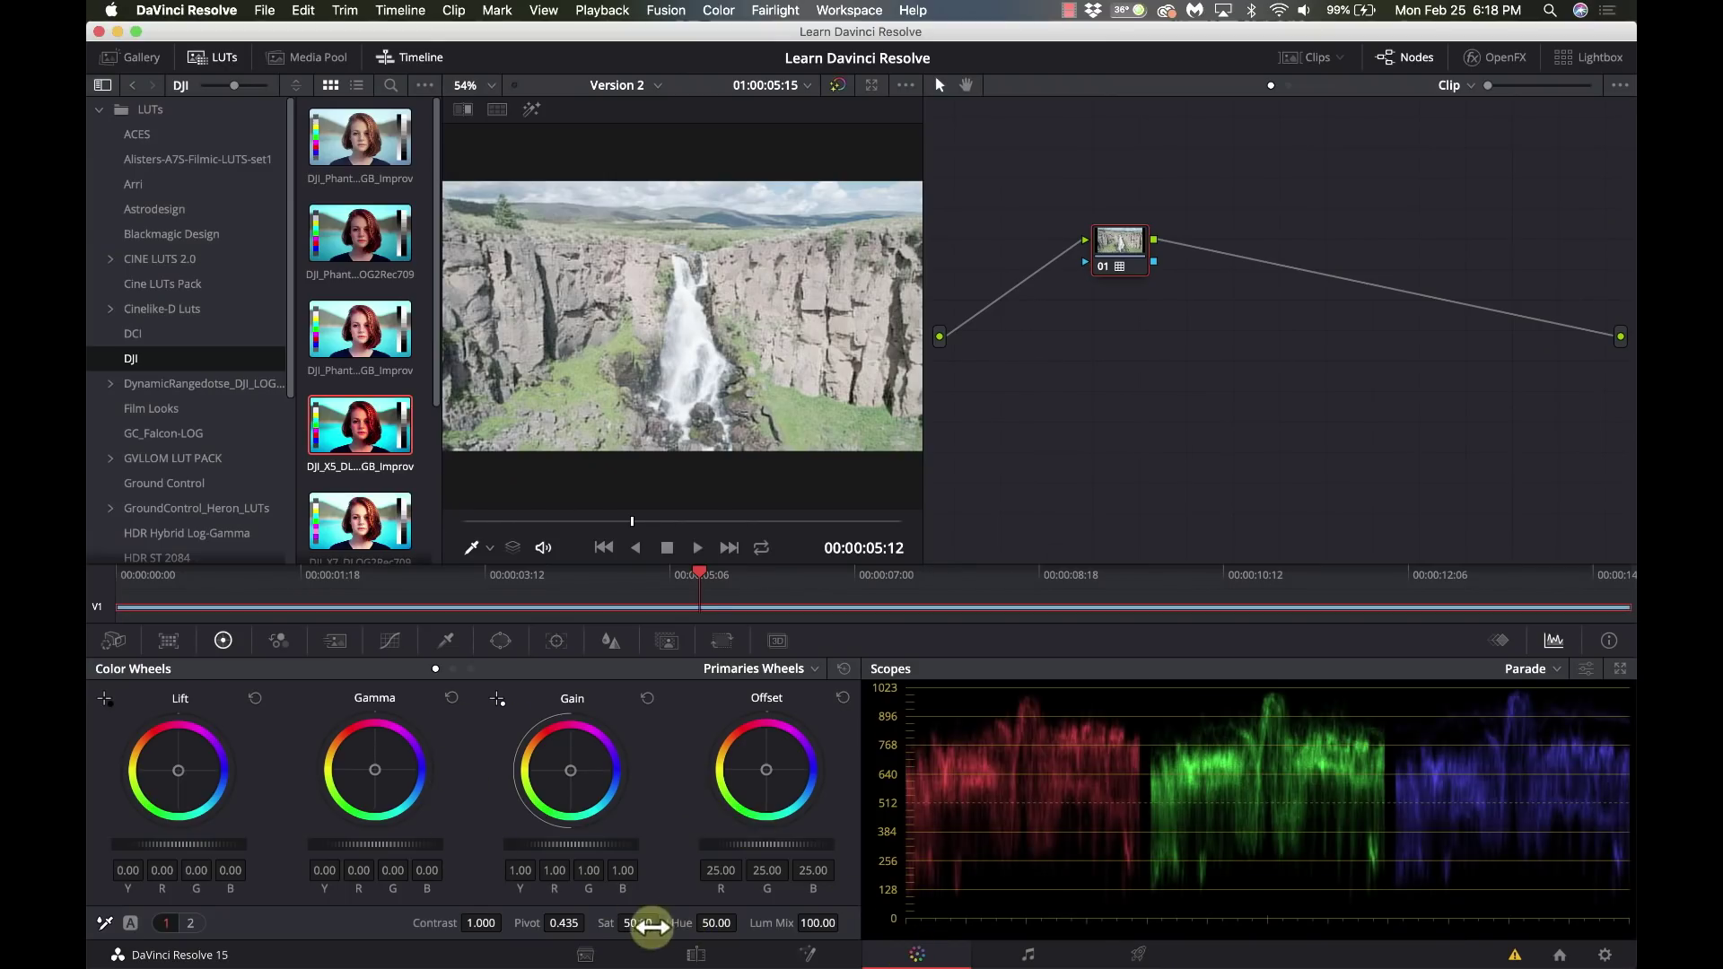
# Step: Grade the Version 2 clip with saturation 74, contrast 1.036 and gain 0.85
pyautogui.moveTo(640, 921); pyautogui.dragTo(762, 921)
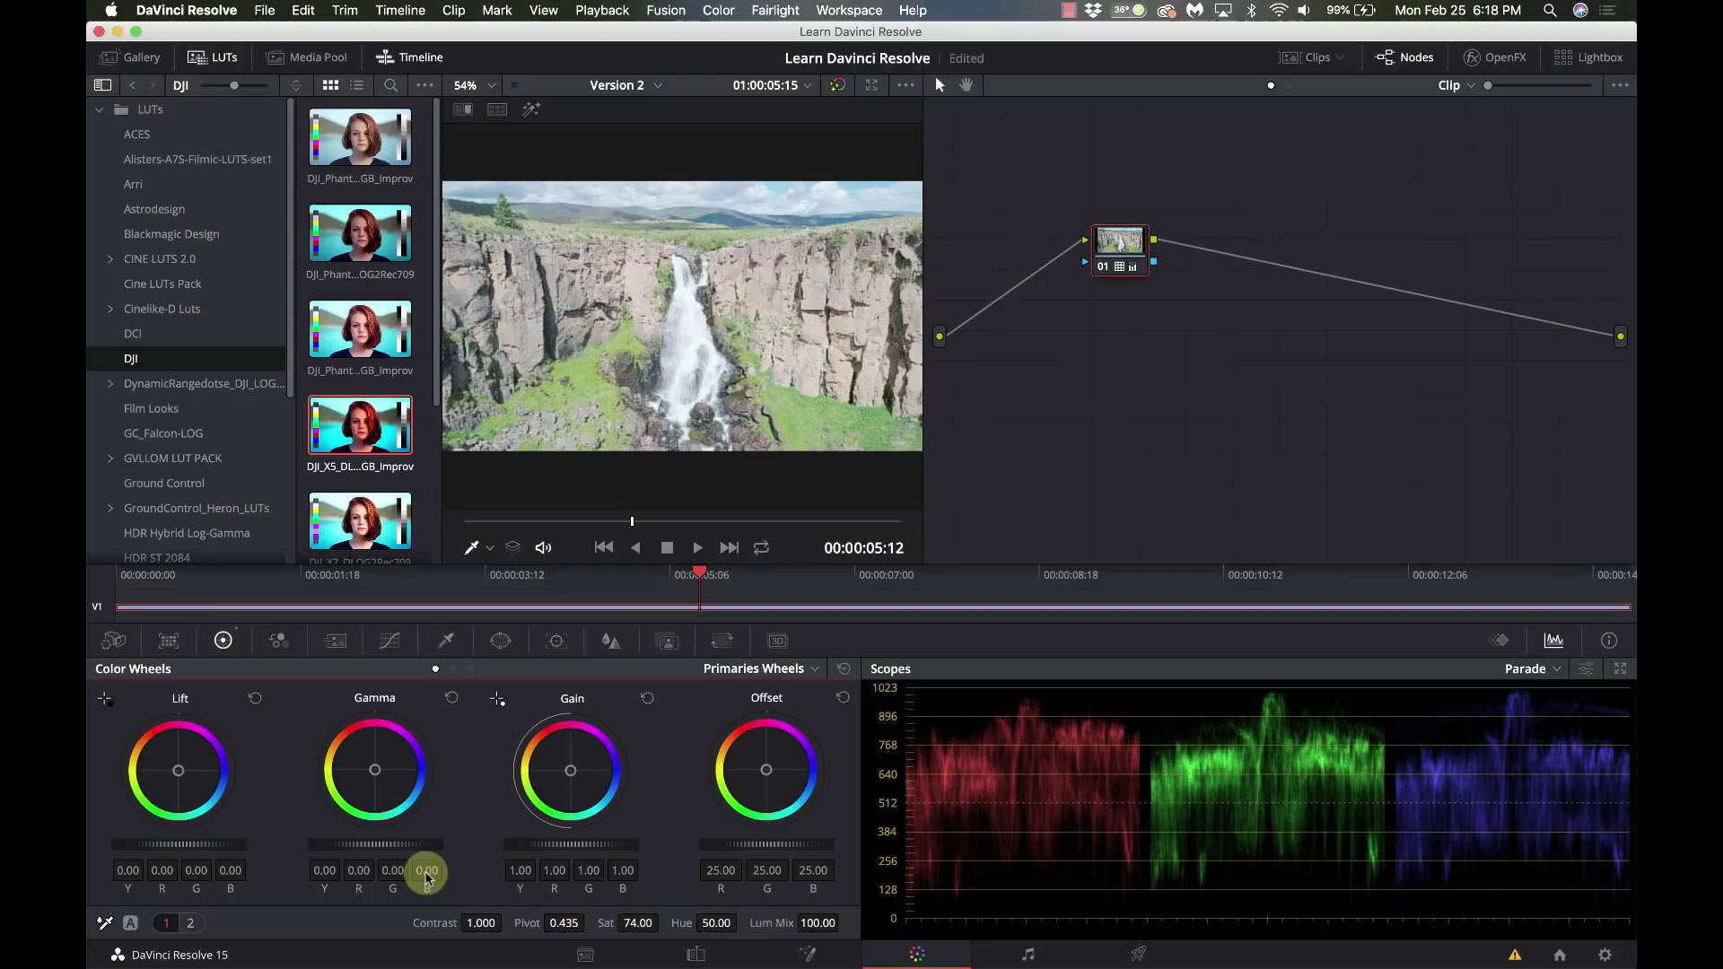
pyautogui.moveTo(477, 922); pyautogui.dragTo(491, 922)
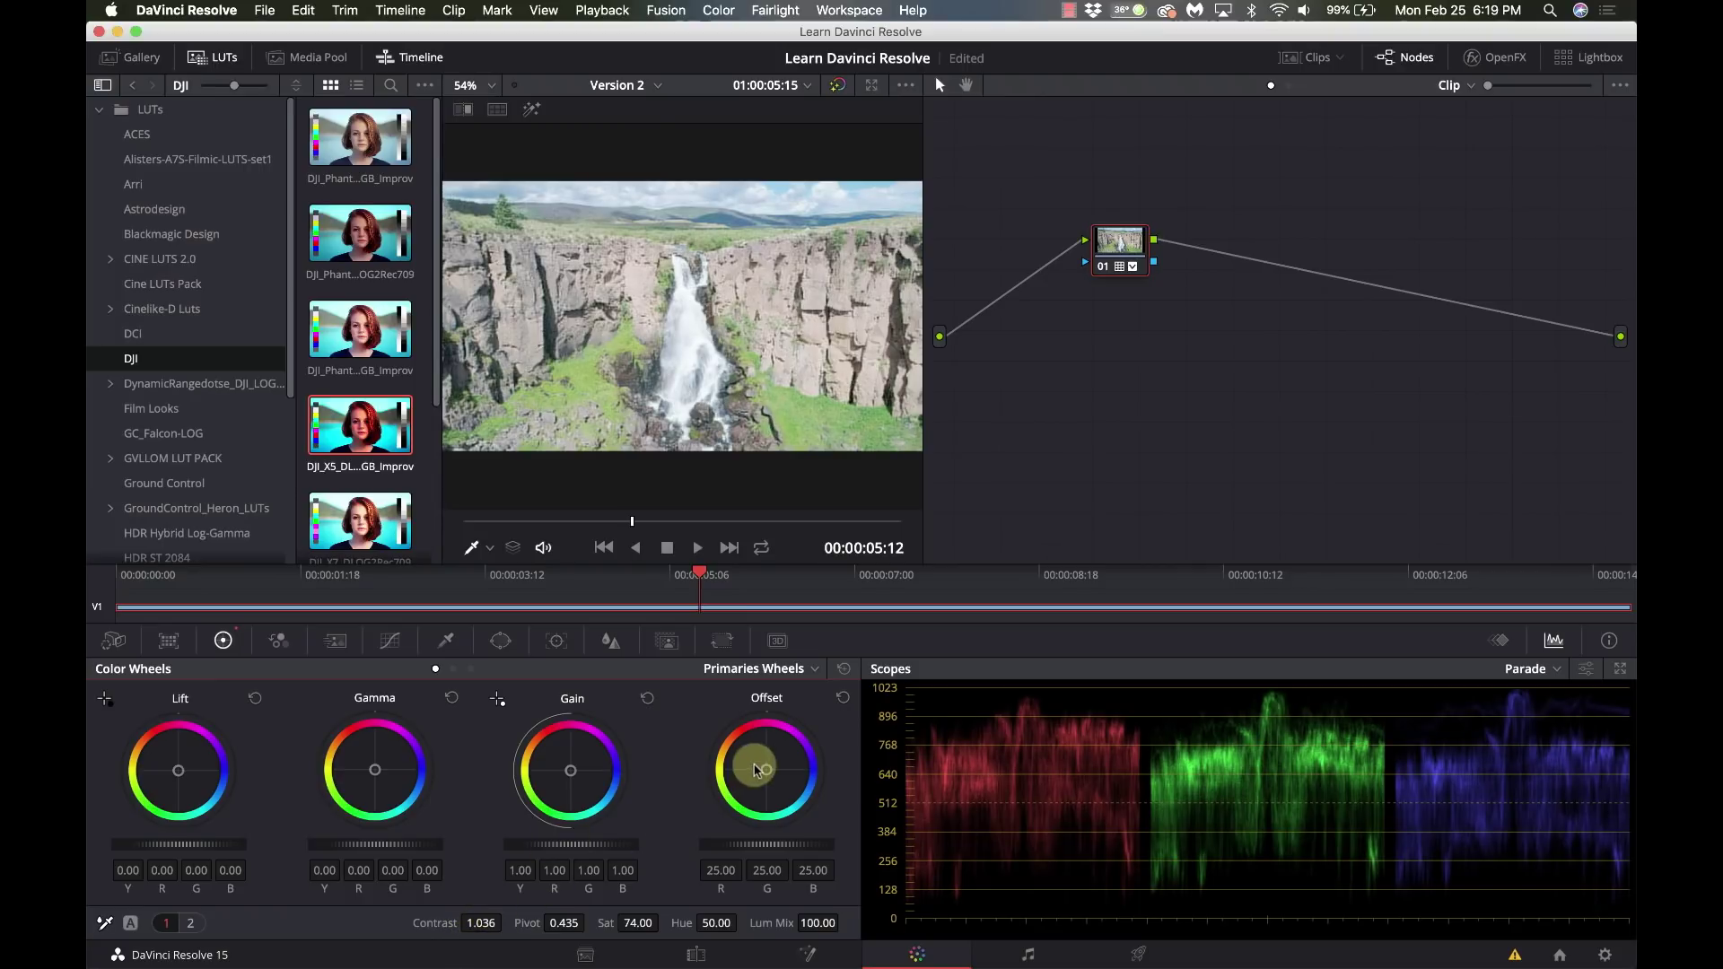
pyautogui.moveTo(608, 840); pyautogui.dragTo(468, 829)
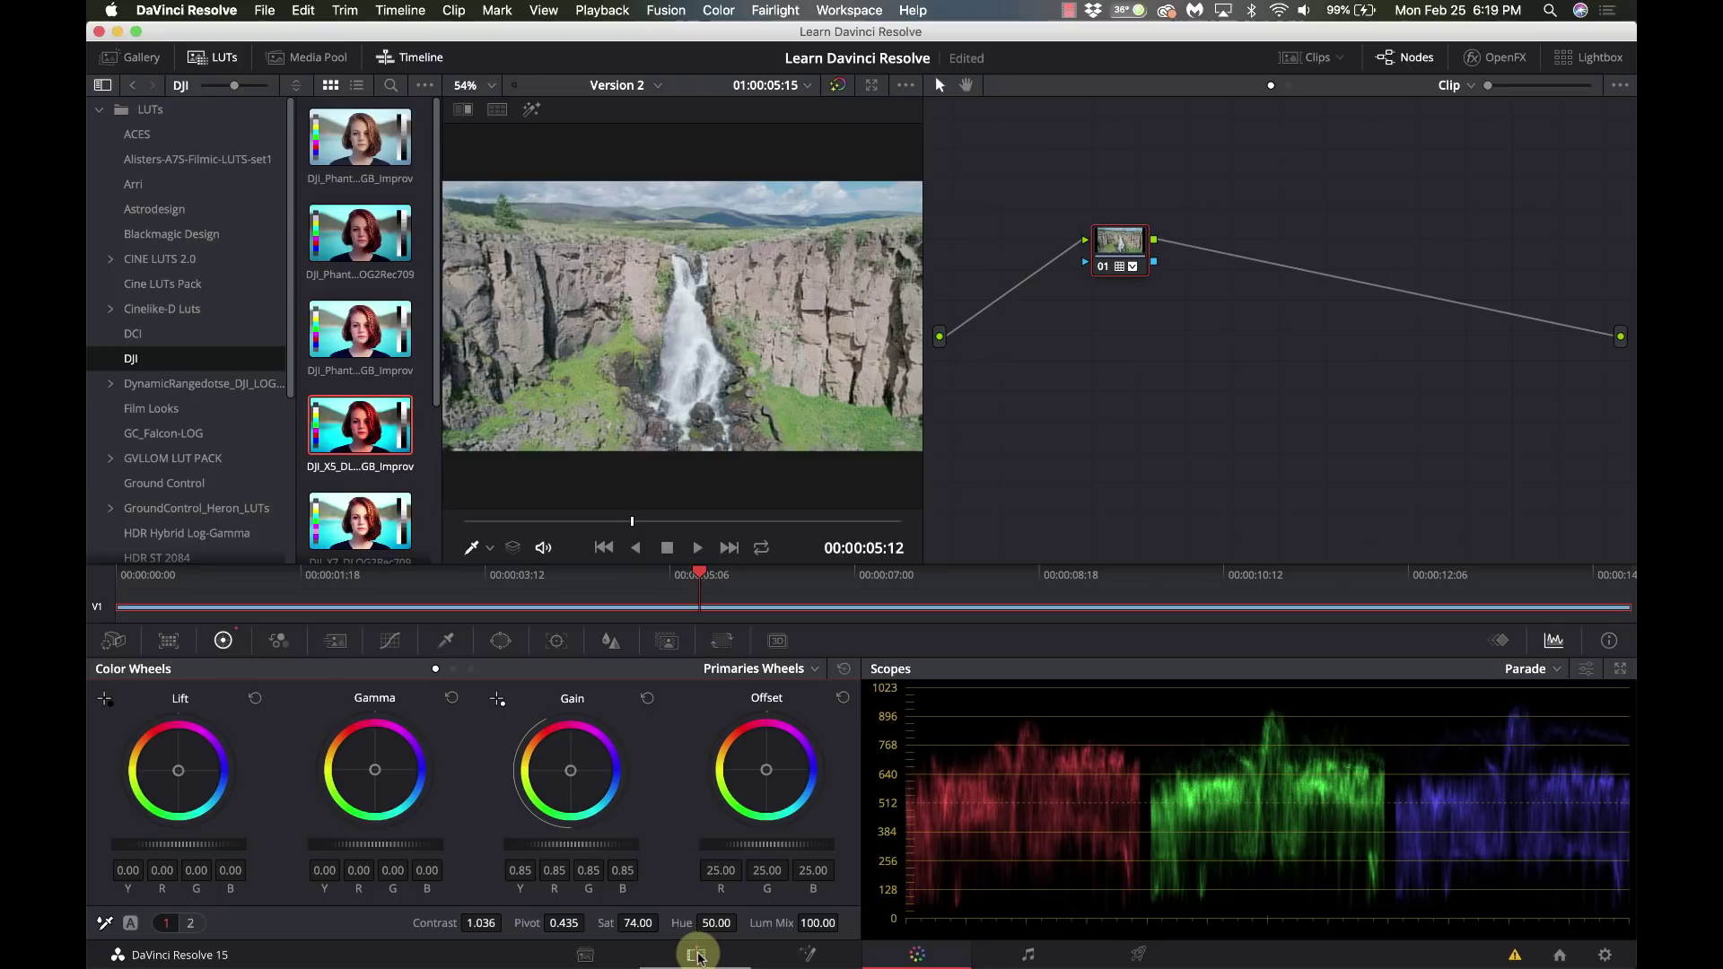
pyautogui.click(696, 954)
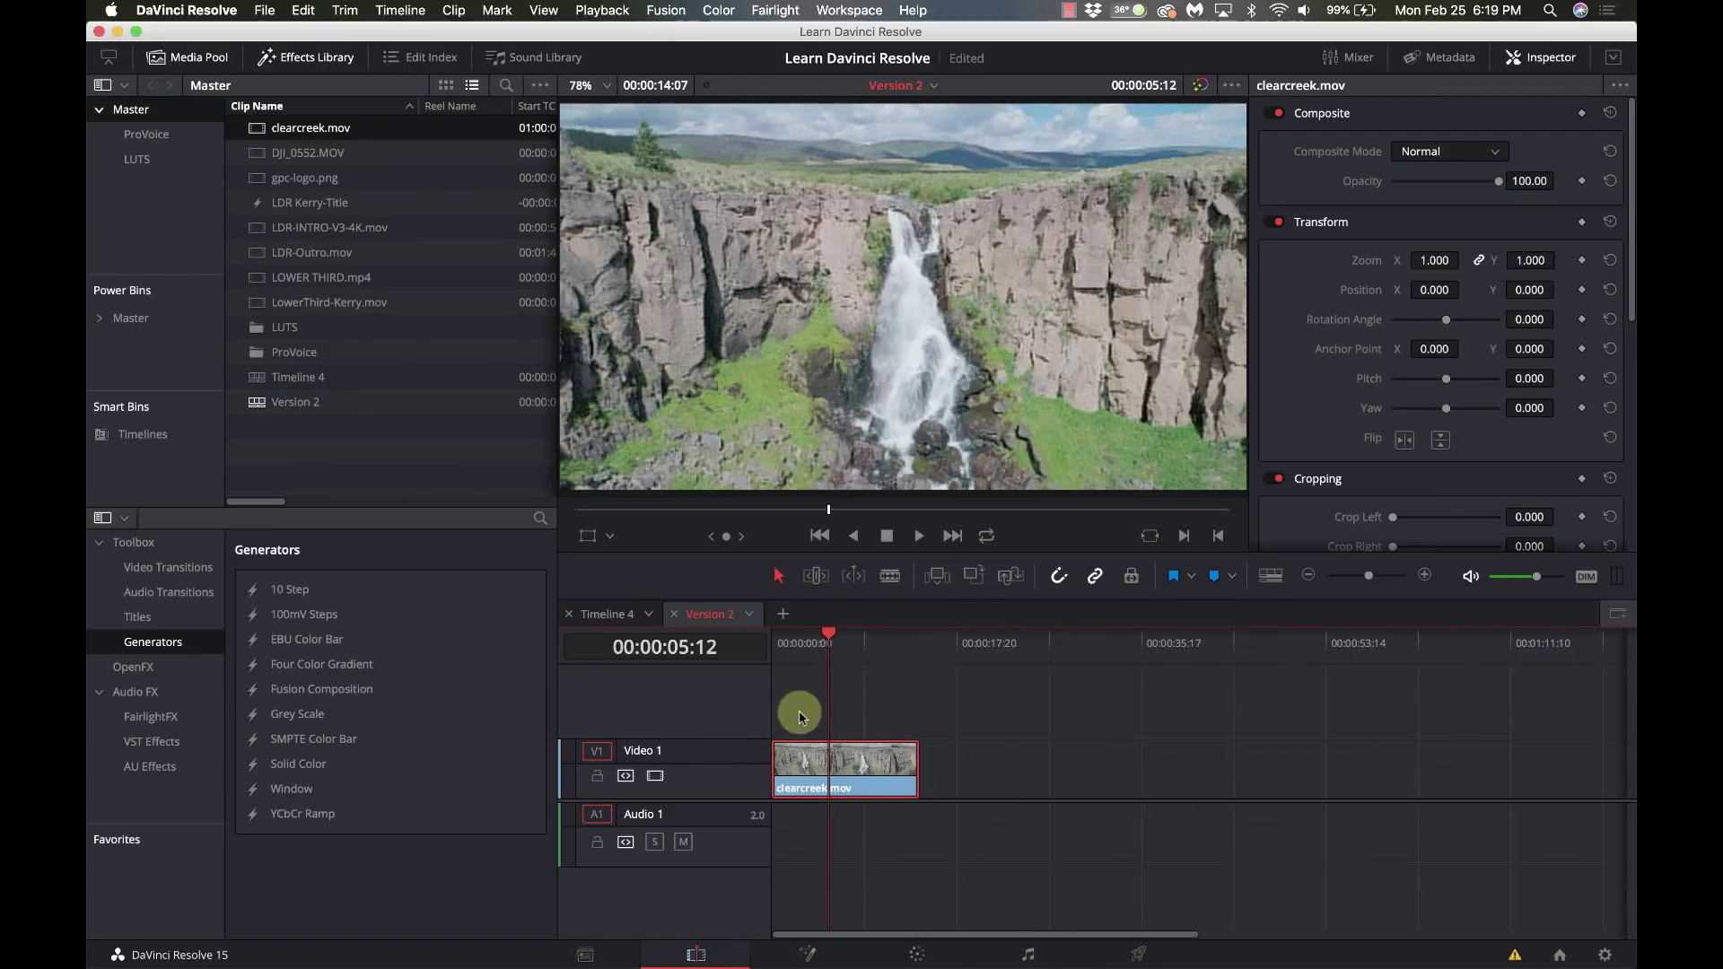
# Step: Compare the Timeline 4 and Version 2 tabs, with Timeline 4's playhead at 00:00:05:15
pyautogui.click(624, 614)
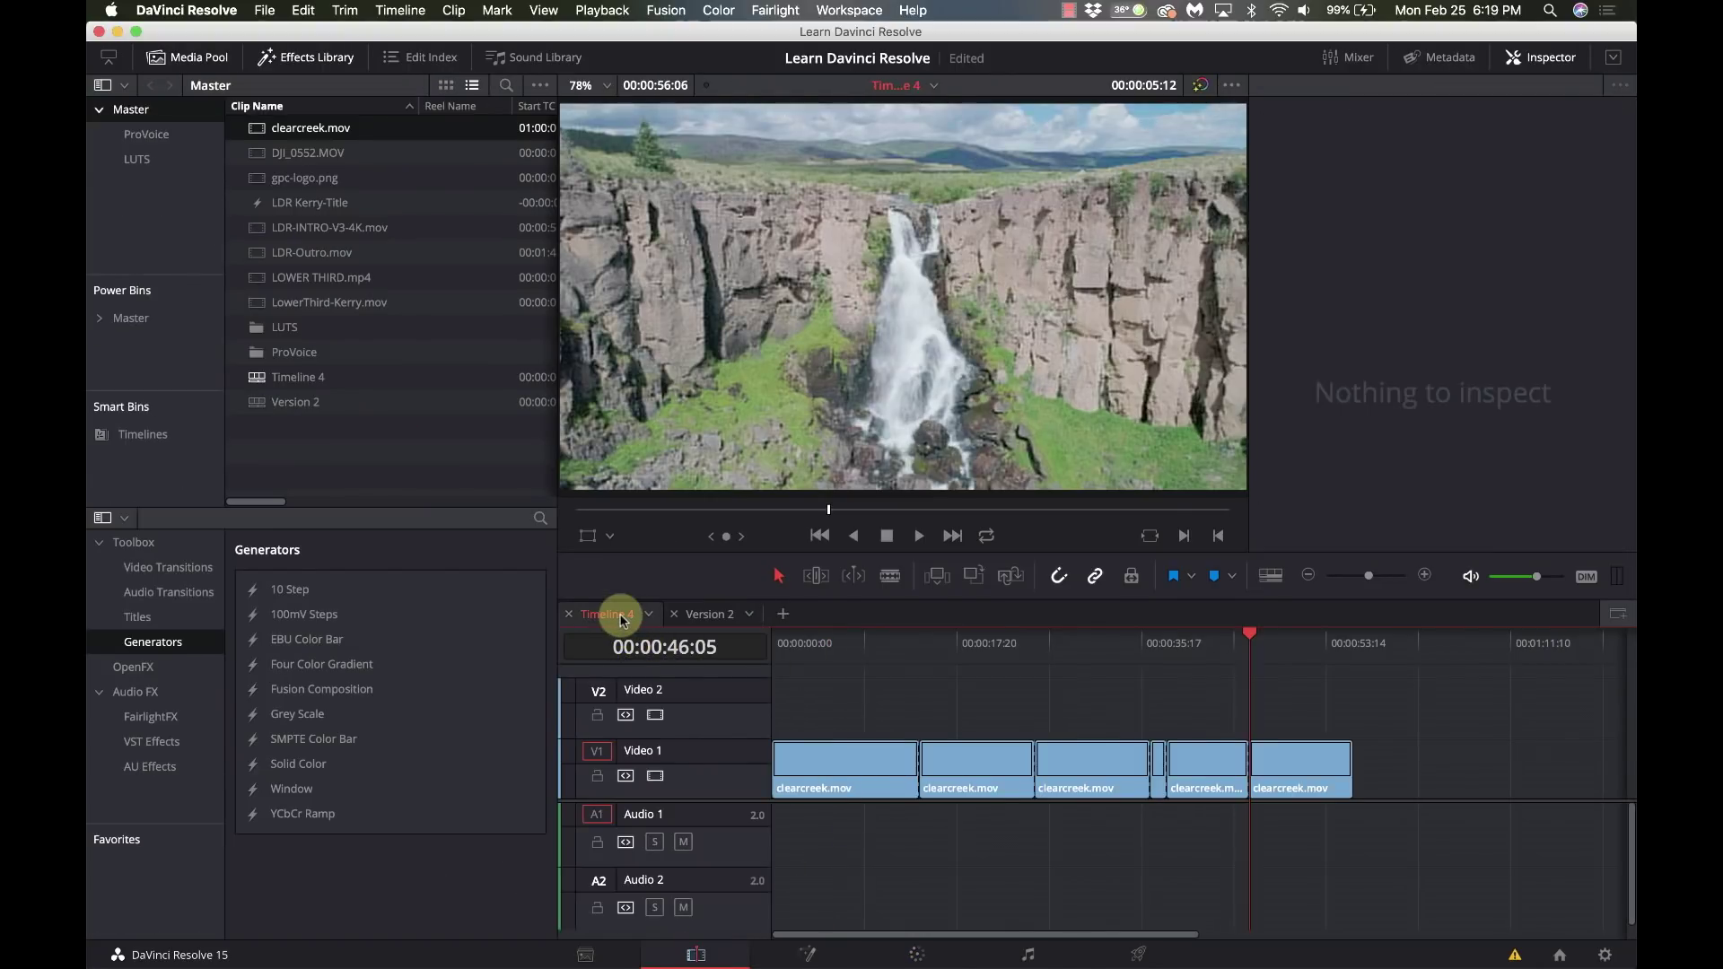
pyautogui.click(829, 643)
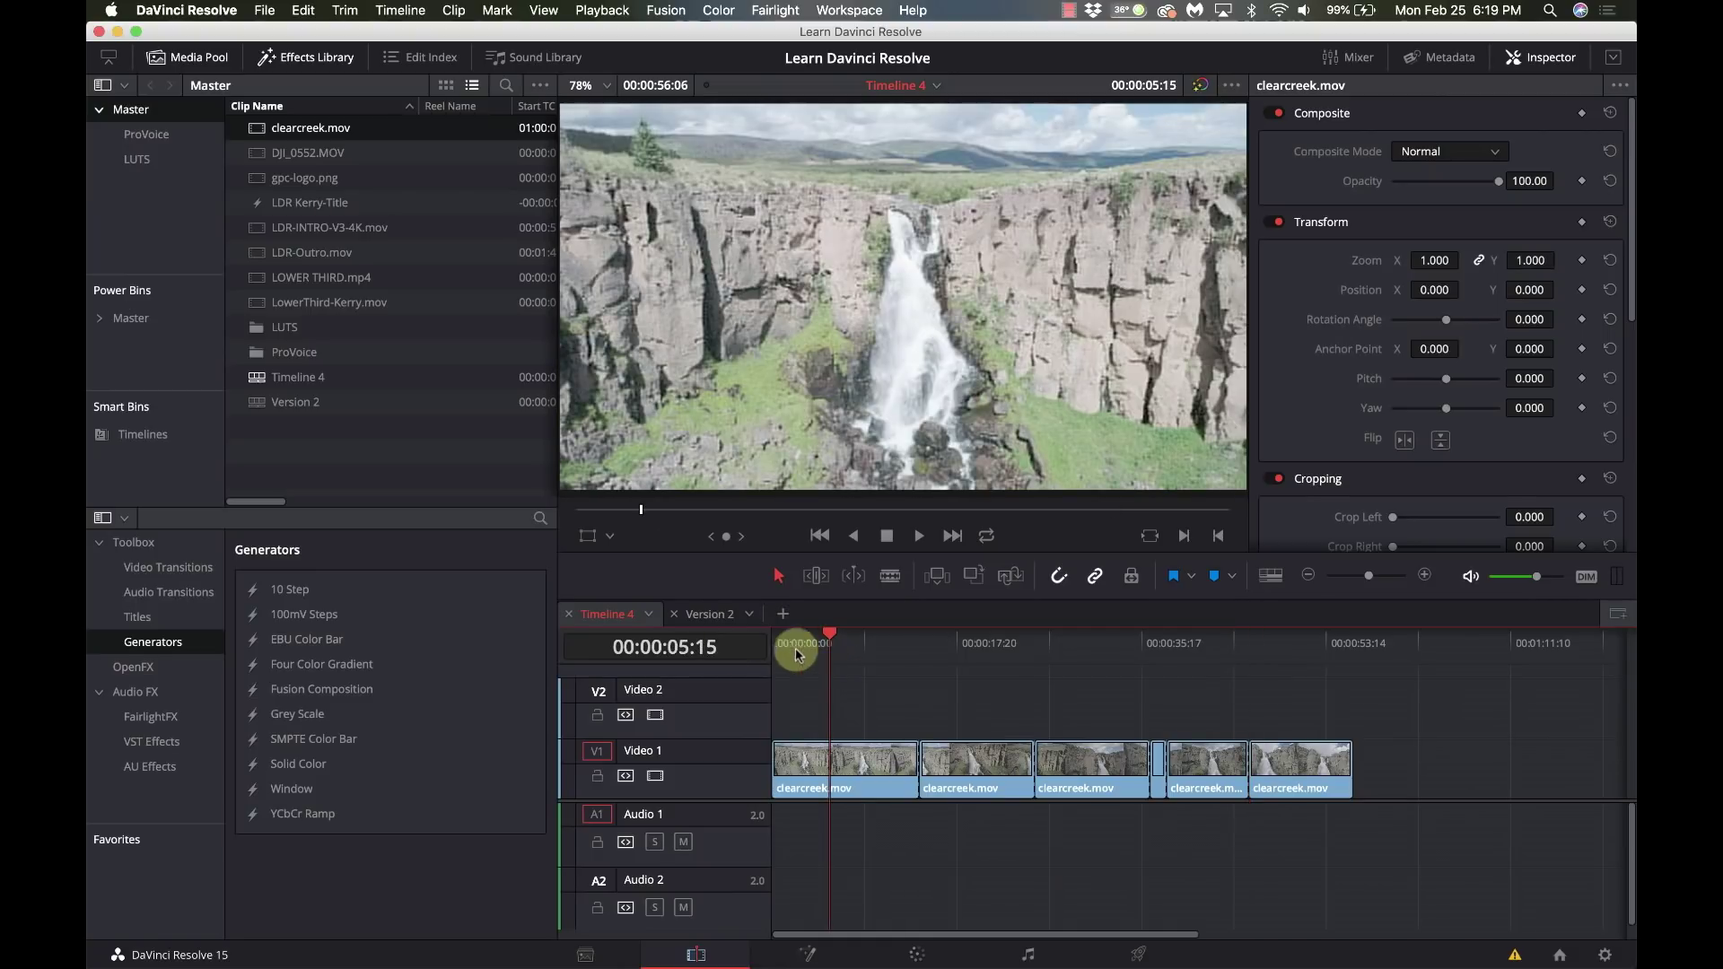
pyautogui.click(705, 613)
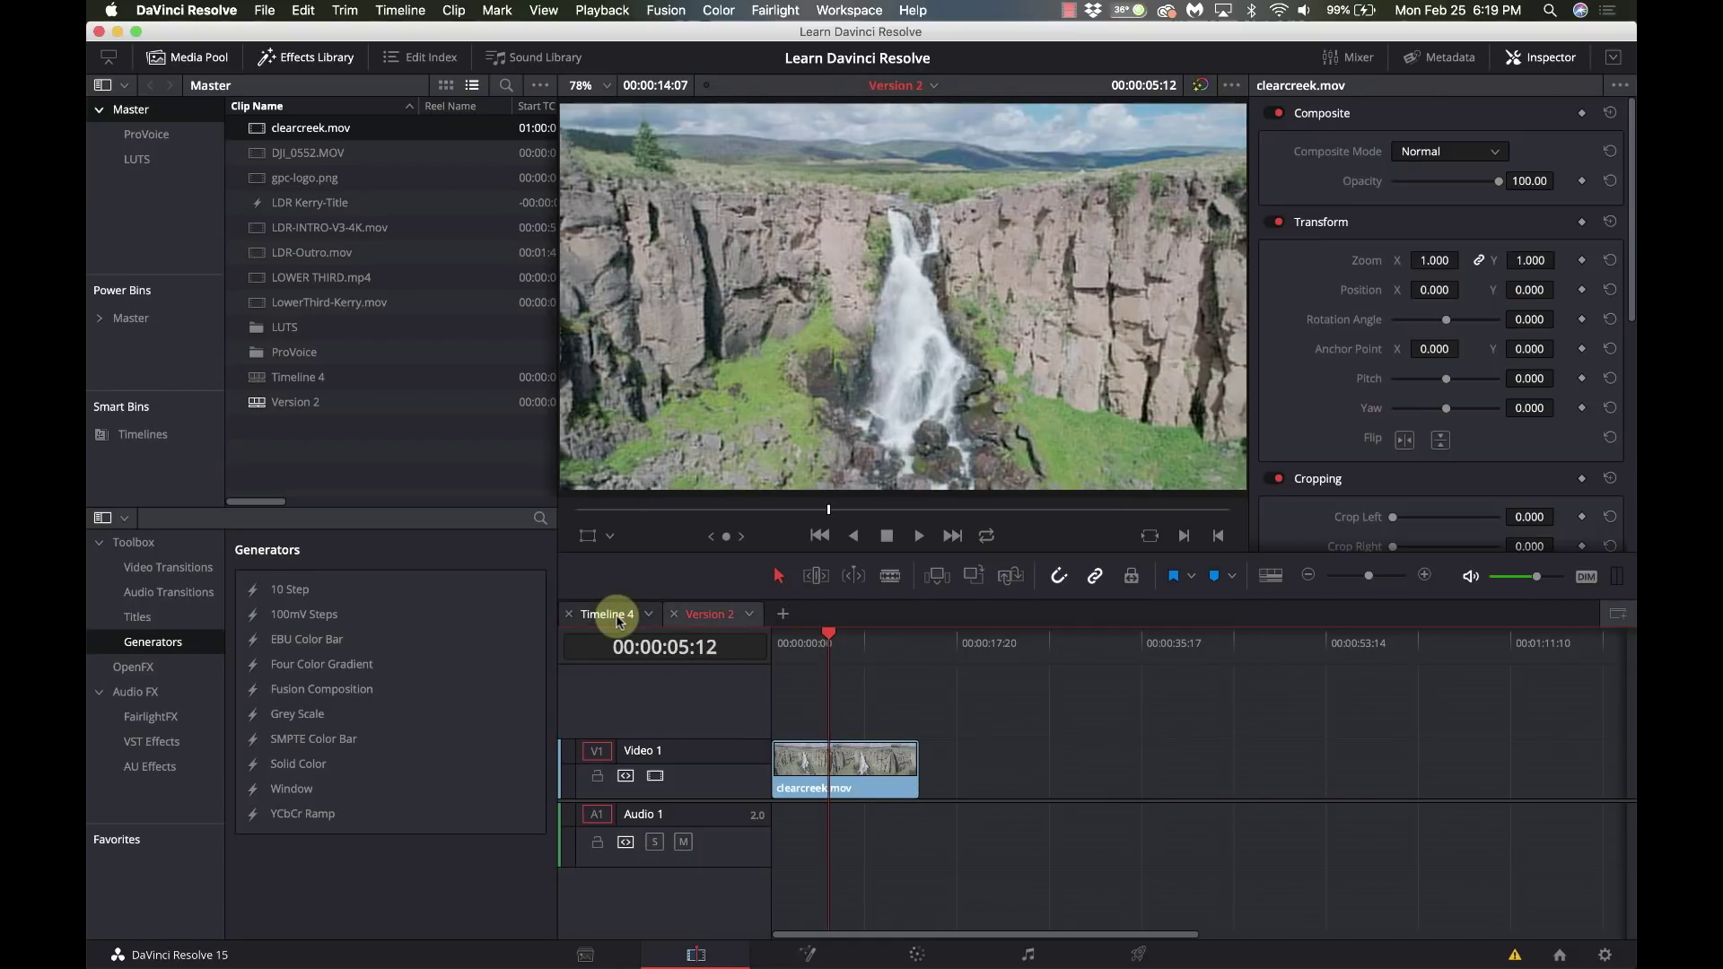
pyautogui.click(617, 616)
pyautogui.click(703, 613)
pyautogui.click(625, 620)
pyautogui.click(708, 619)
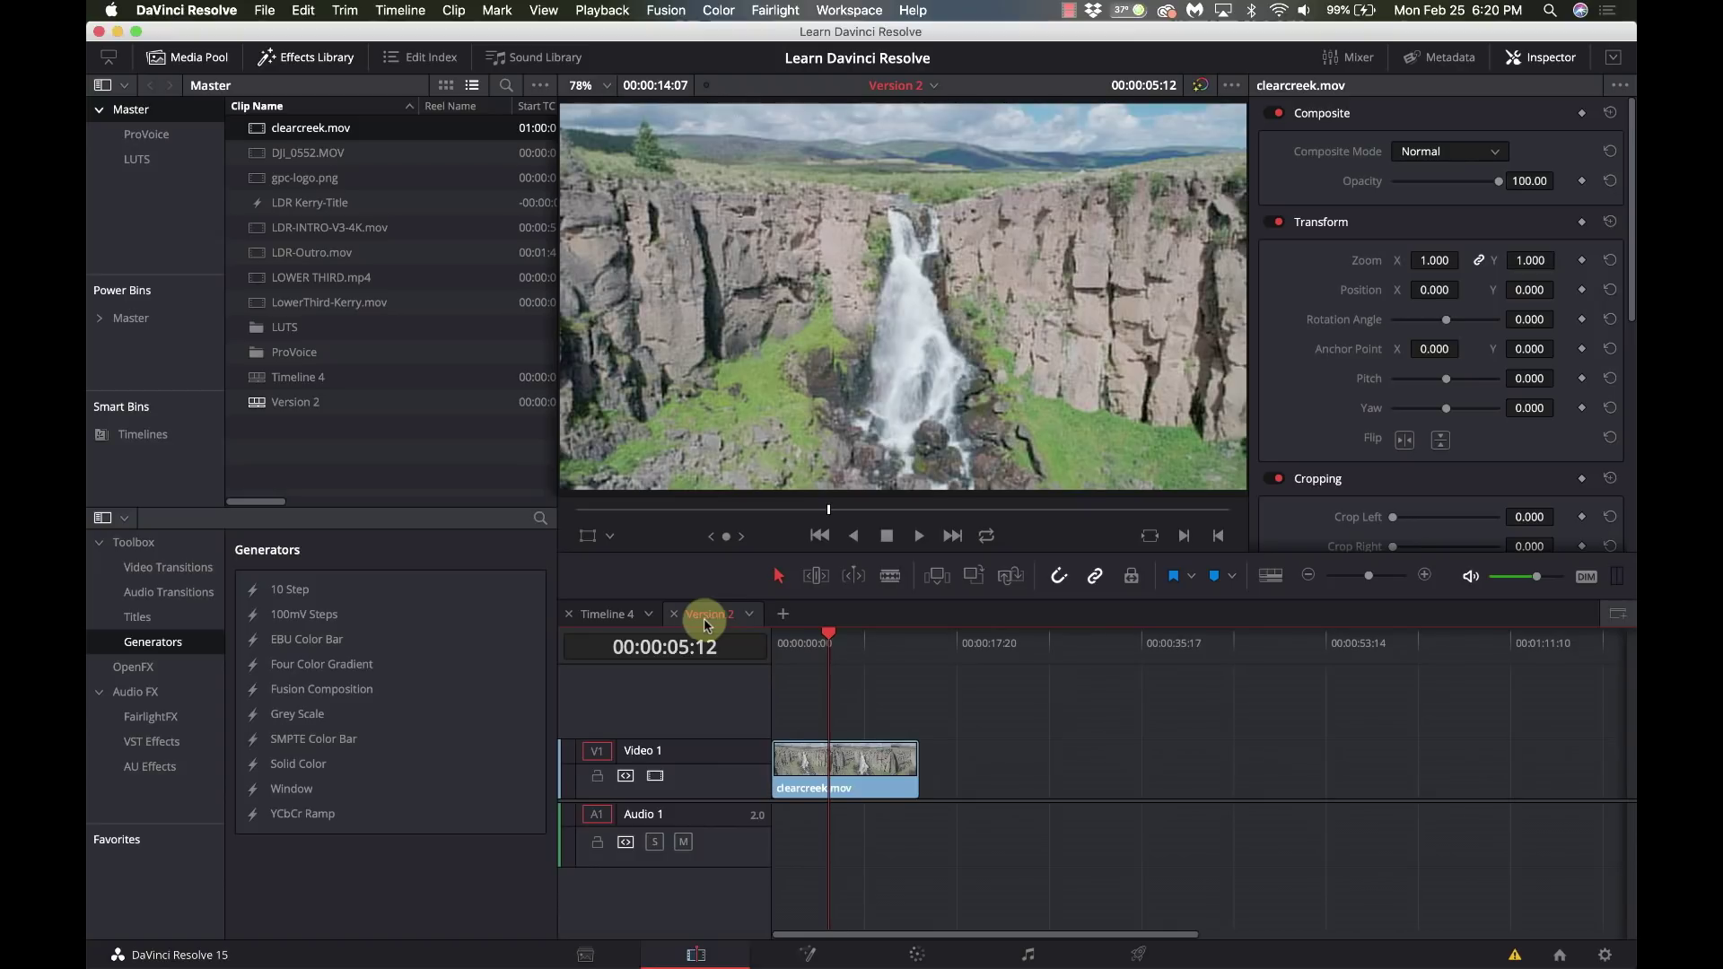
pyautogui.click(612, 614)
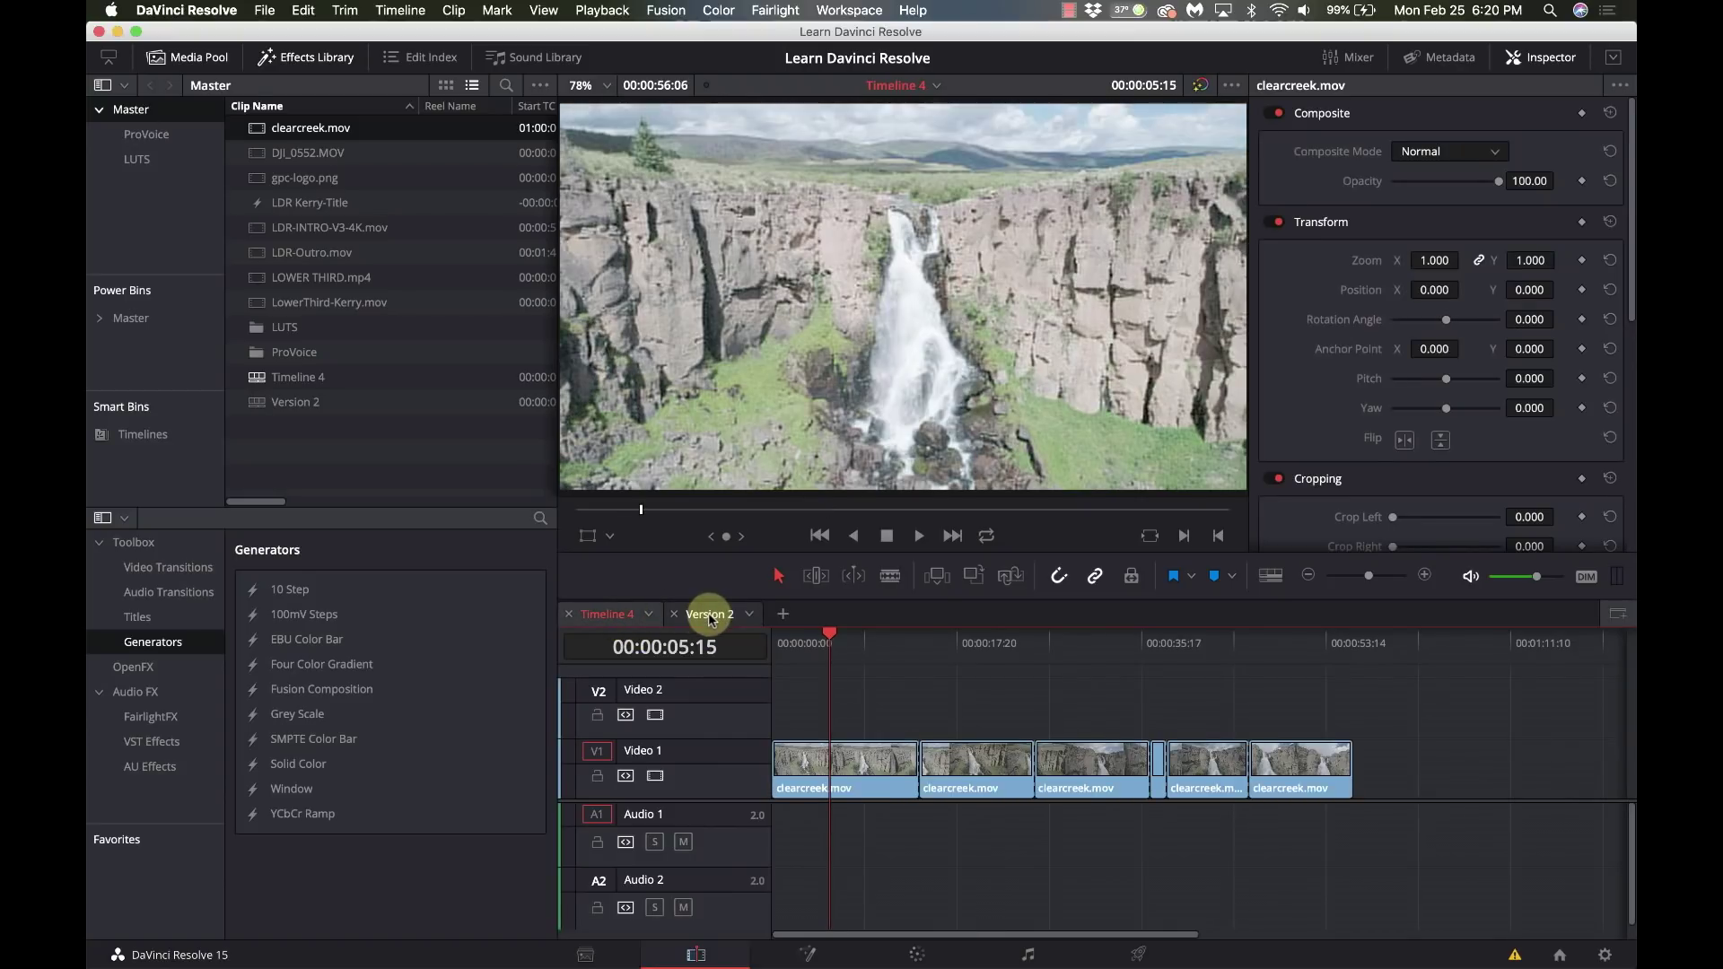